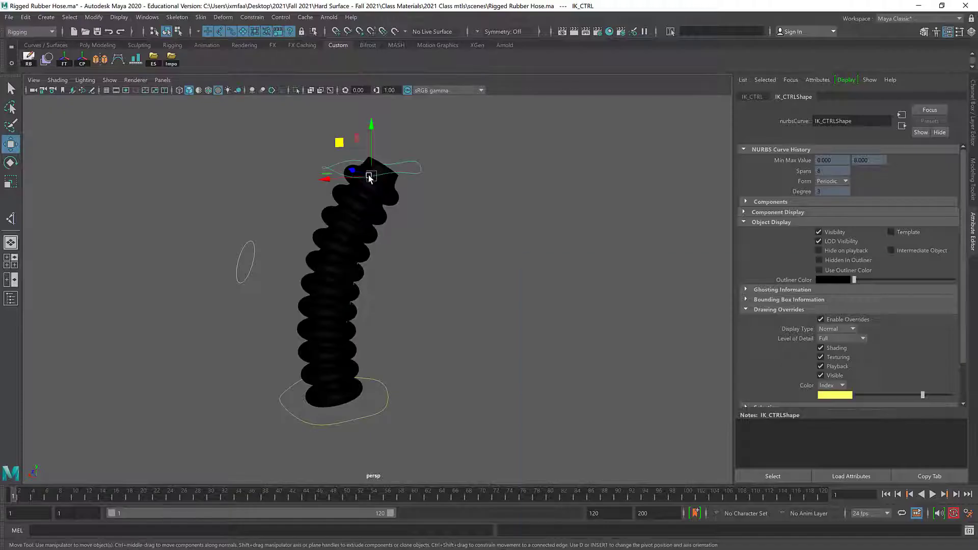
Test the finished hose rig by moving the IK control and the pole vector control around the hose
left_click_drag(459, 158, 389, 287)
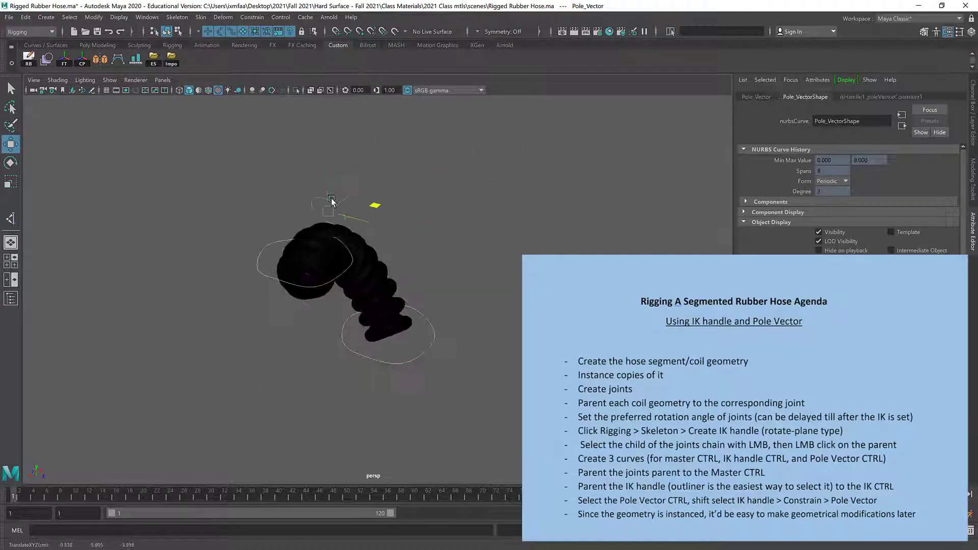
left_click_drag(332, 201, 299, 213)
middle_click_drag(298, 213, 549, 224)
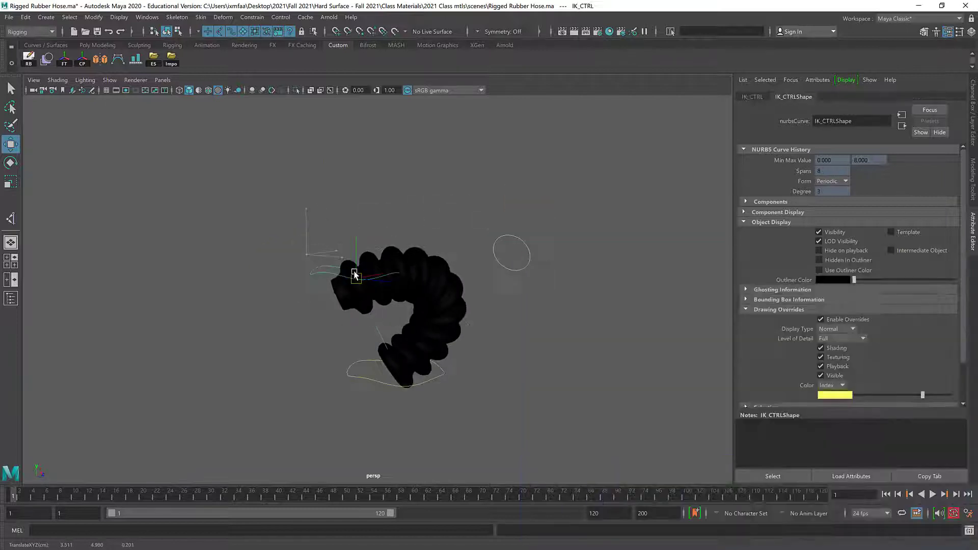
left_click_drag(355, 274, 344, 233)
middle_click_drag(344, 232, 207, 109)
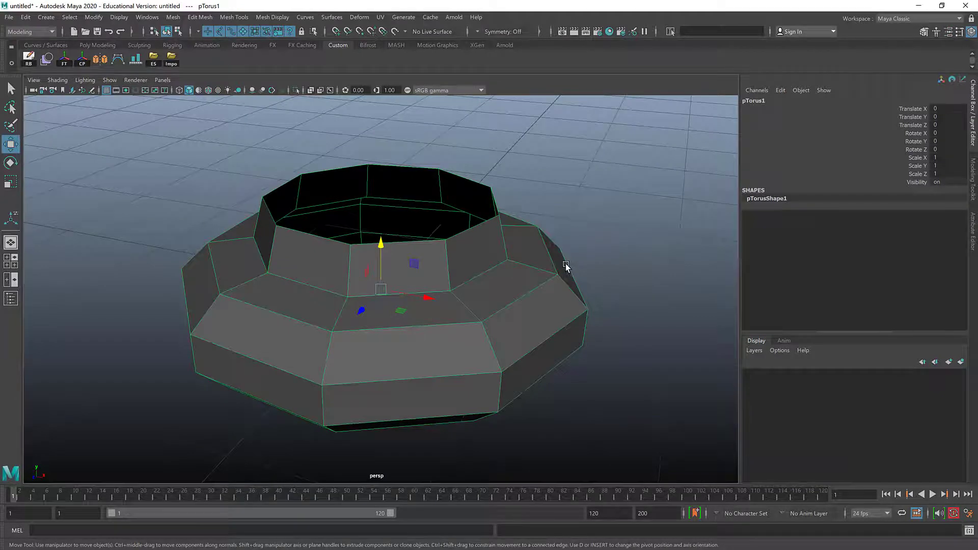
Open the Duplicate Special options for the torus segment while working in the side view
left_click_drag(566, 266, 570, 263, "alt")
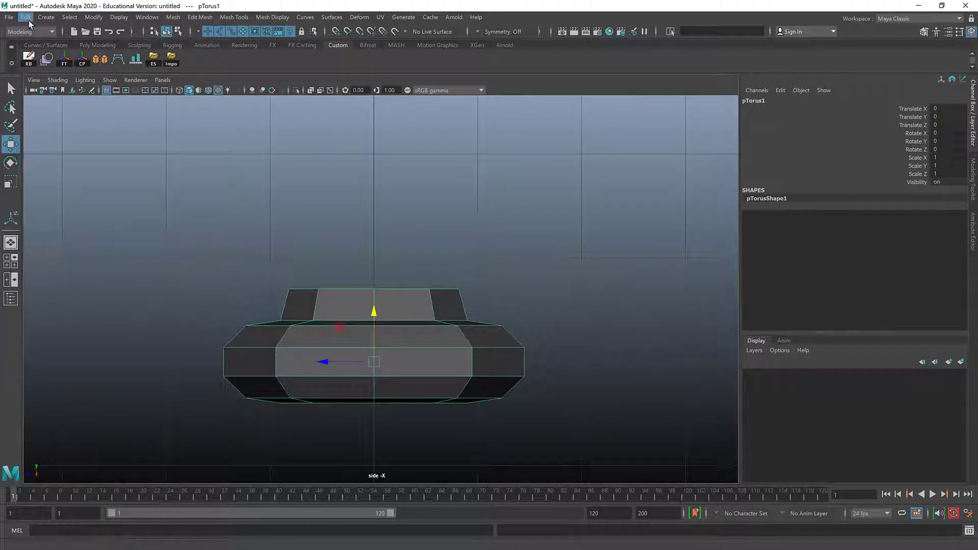
left_click(27, 20)
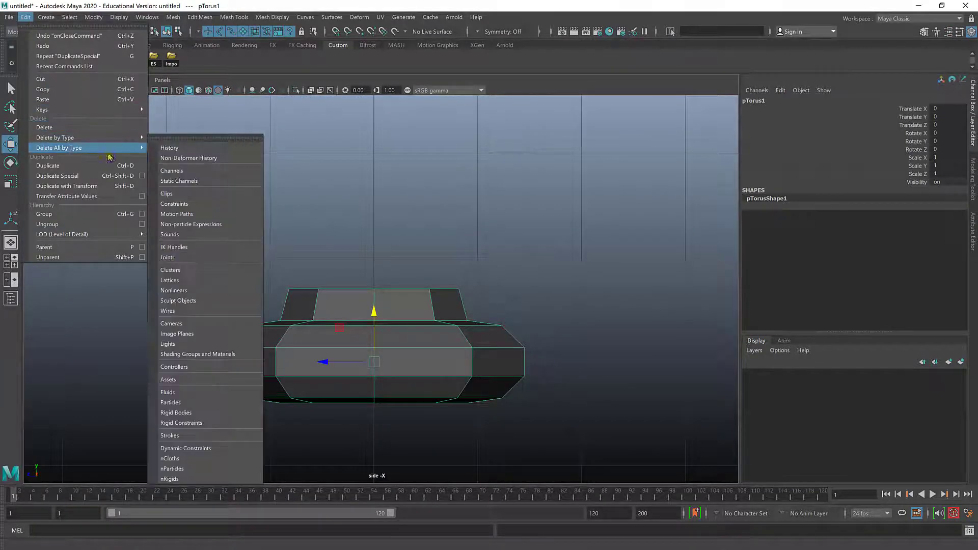
left_click(142, 177)
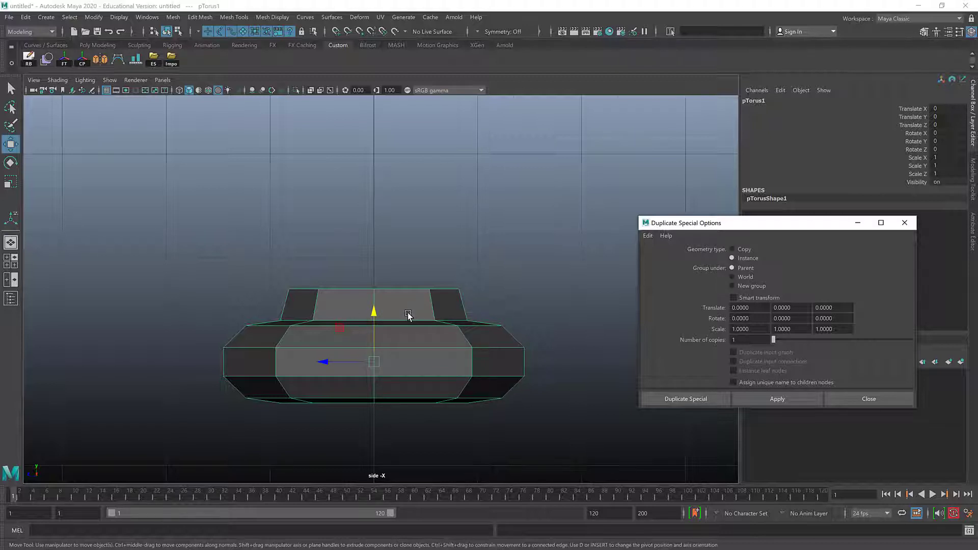
middle_click_drag(408, 314, 340, 319, "alt")
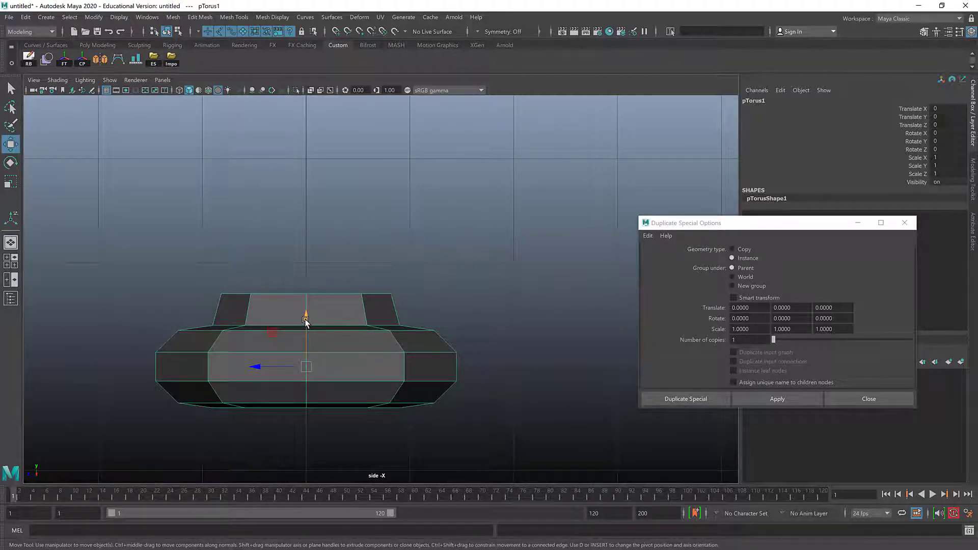
left_click_drag(306, 319, 342, 367)
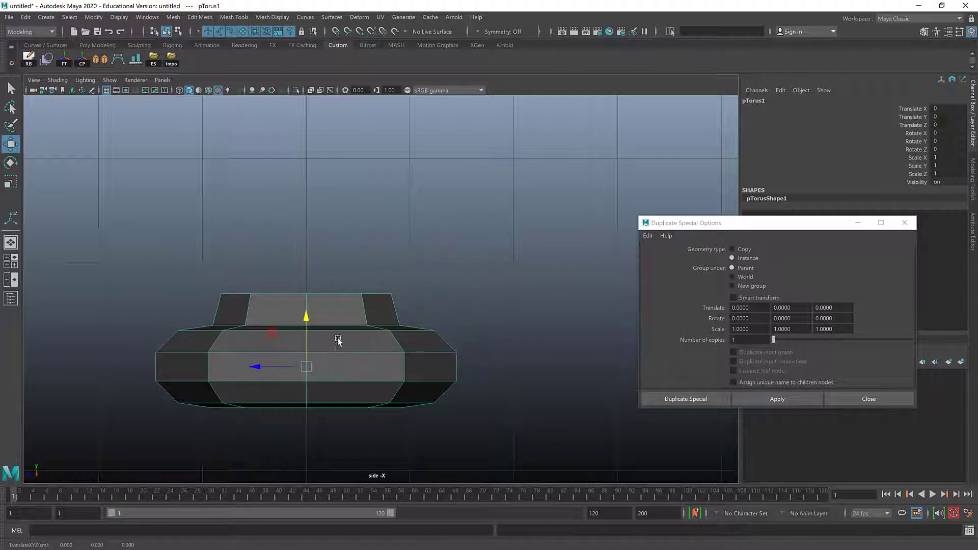
right_click_drag(309, 275, 205, 227, "alt")
middle_click_drag(252, 254, 263, 311, "alt")
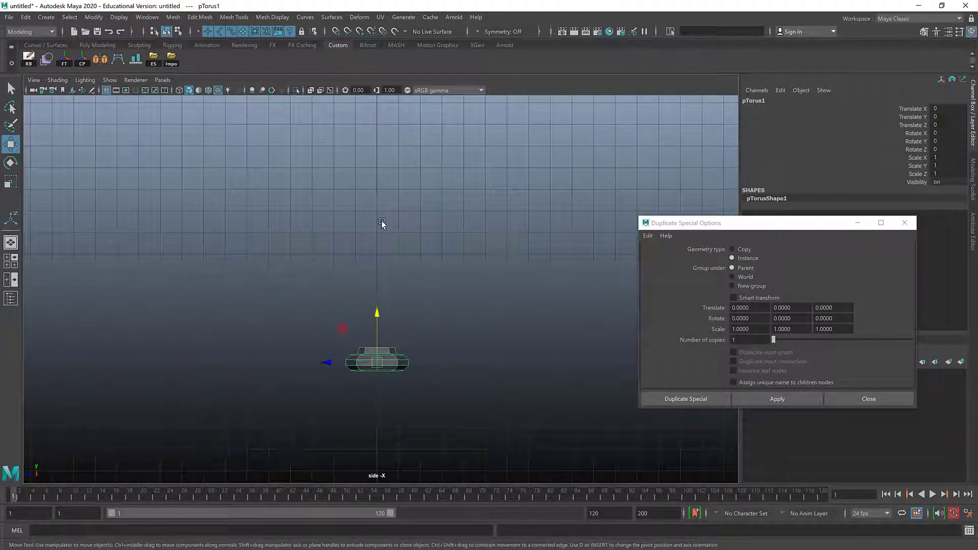
right_click_drag(375, 360, 599, 428, "alt")
scroll(445, 349, "up", 5)
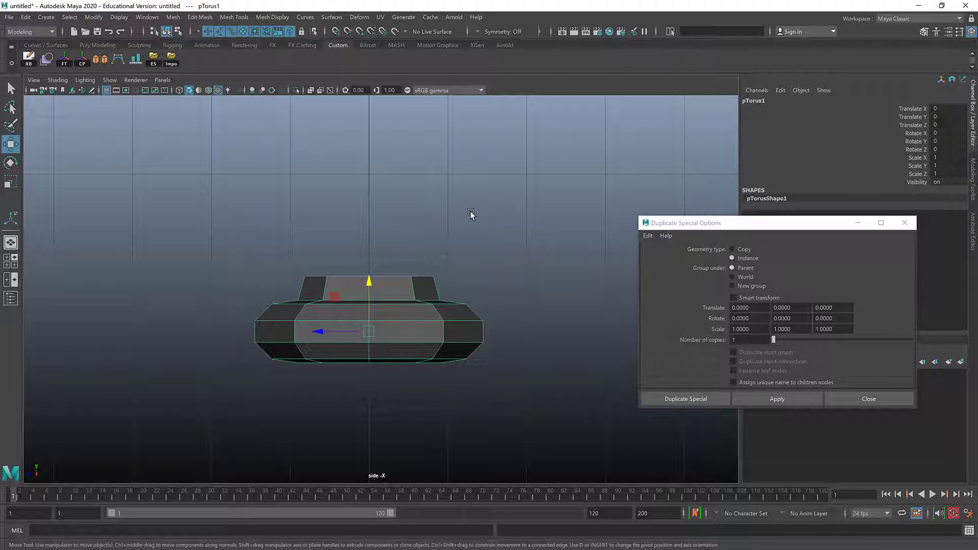
middle_click_drag(469, 212, 457, 240, "alt")
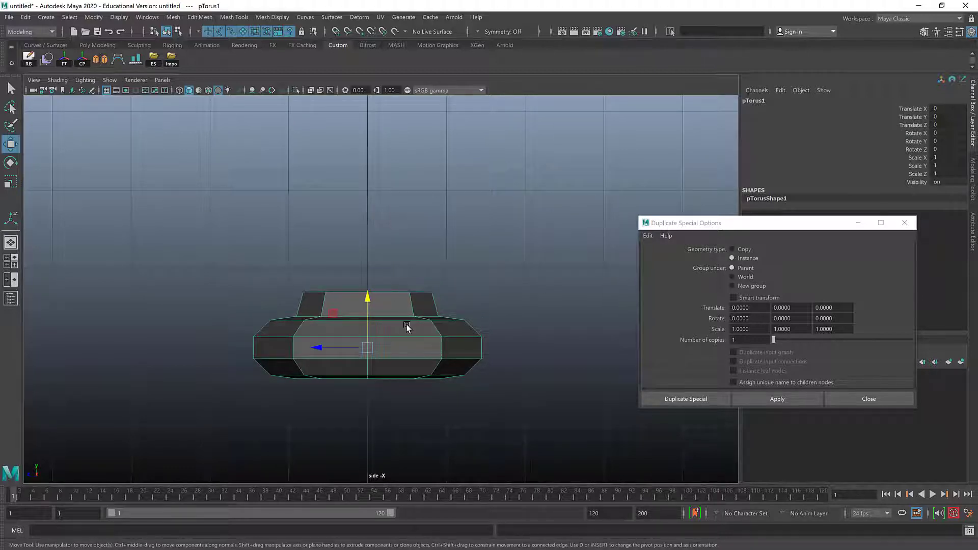
Duplicate the torus, snap the copy up one grid unit, check its Translate Y offset, and delete the copy
key("ctrl+shift+d")
left_click_drag(369, 305, 369, 286)
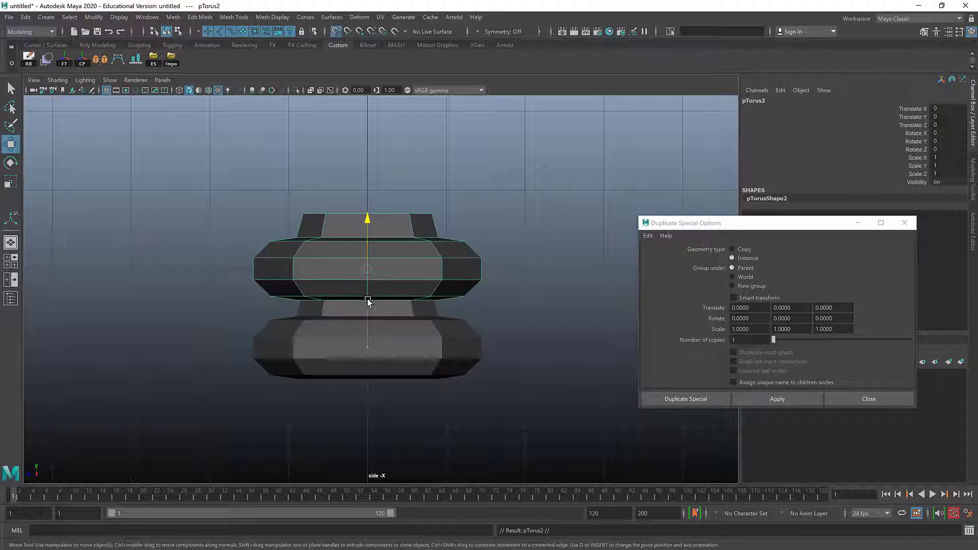
left_click(915, 119)
left_click(943, 118)
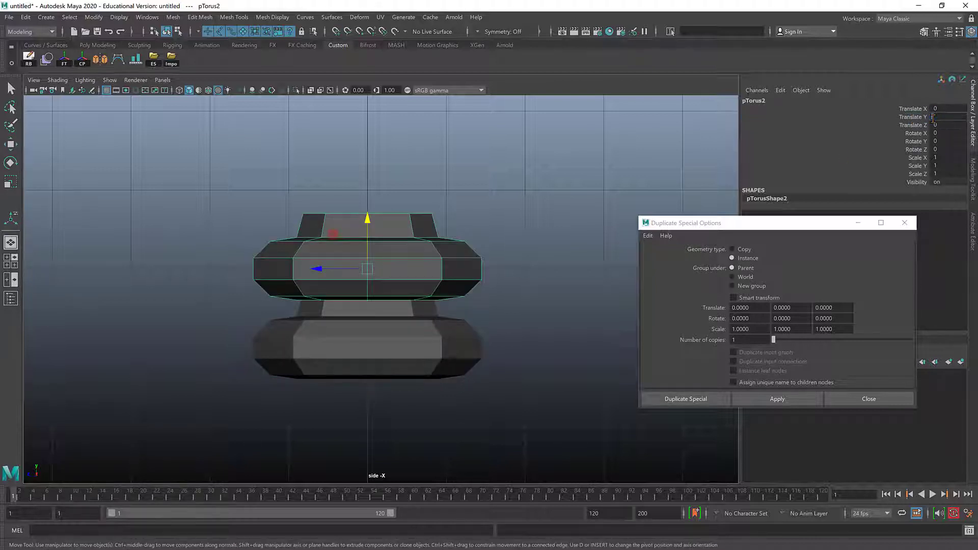
key("Return")
key("Delete")
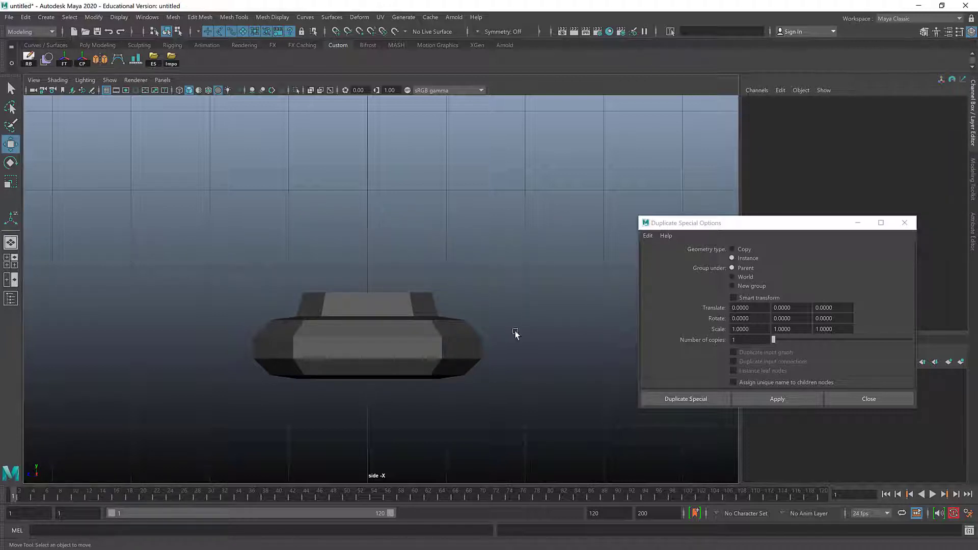
Create 10 instances of the torus with Duplicate Special, each offset by 1 in Translate Y
left_click(433, 352)
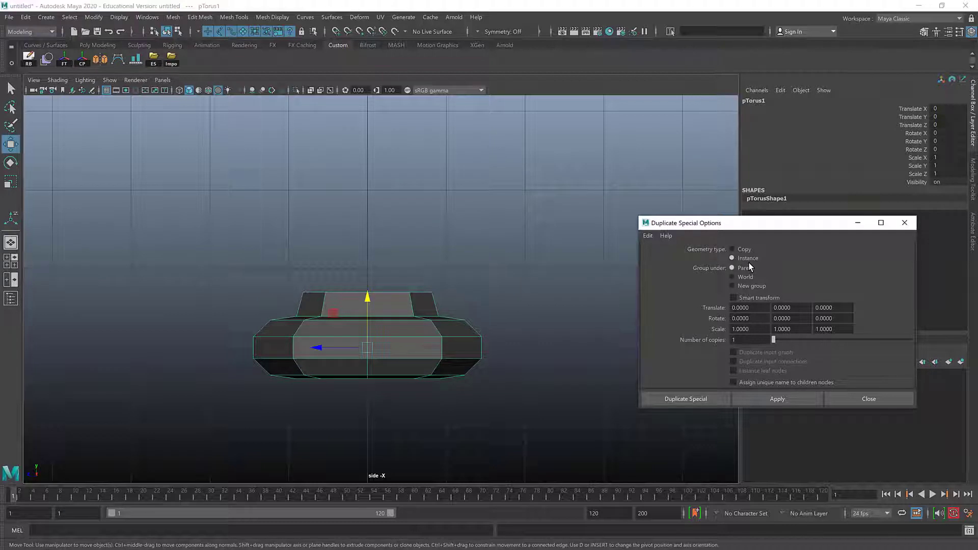
left_click(799, 307)
left_click_drag(839, 305, 763, 308)
double_click(756, 341)
type("10")
left_click(769, 399)
scroll(544, 307, "down", 5)
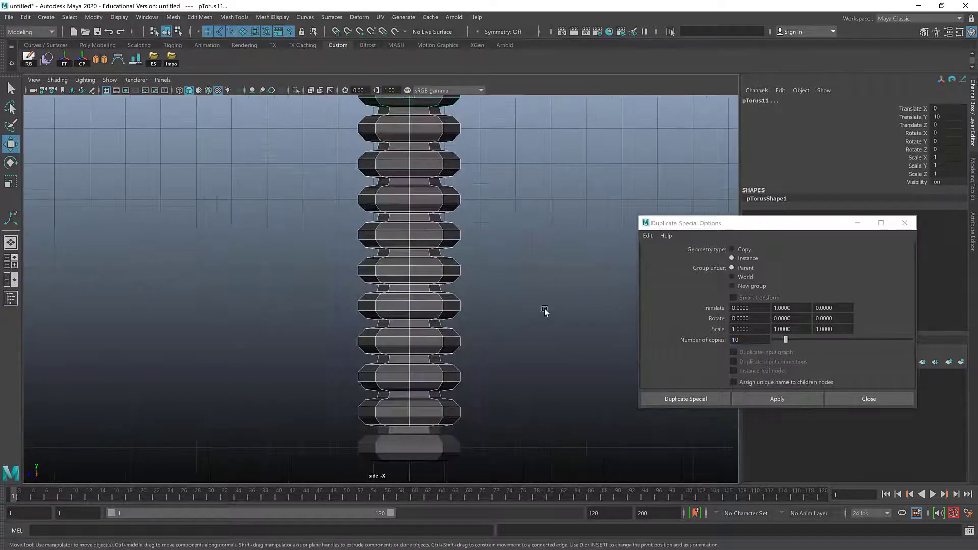
Try scaling an edge loop outward on the bottom coil to test the instancing, and undo the scaling
left_click(544, 307)
left_click(435, 243)
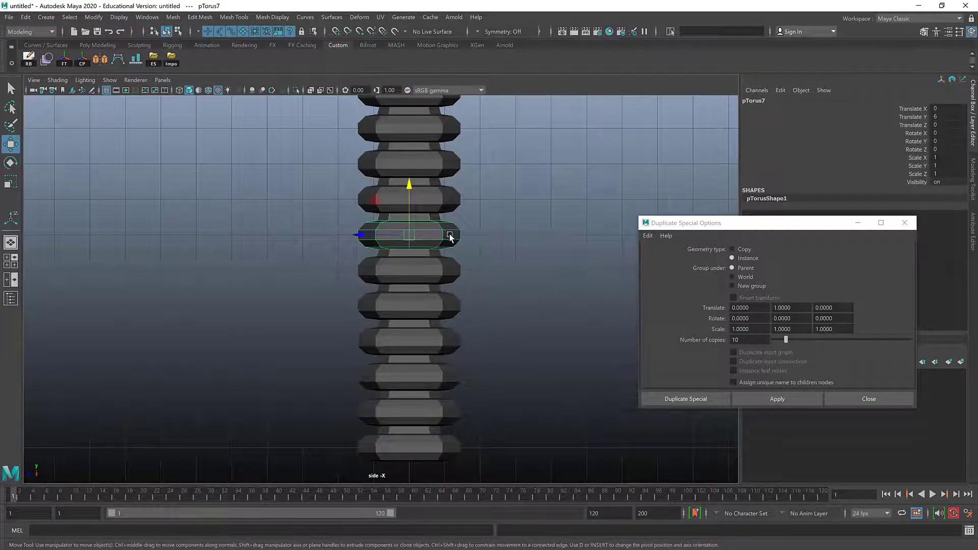
middle_click_drag(459, 264, 455, 286, "alt")
scroll(455, 289, "down", 1)
left_click(426, 462)
key("space")
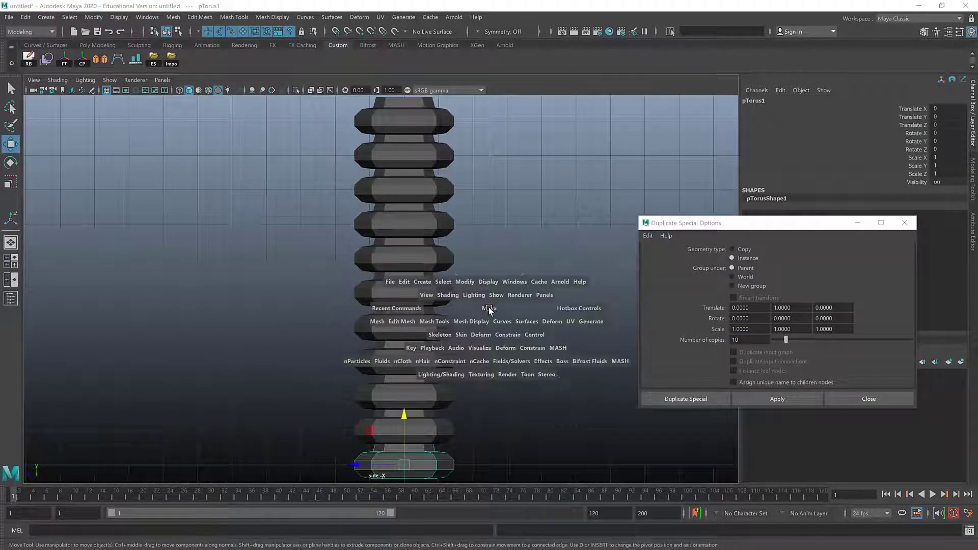
key("space")
key("F10")
scroll(407, 277, "down", 3)
key("r")
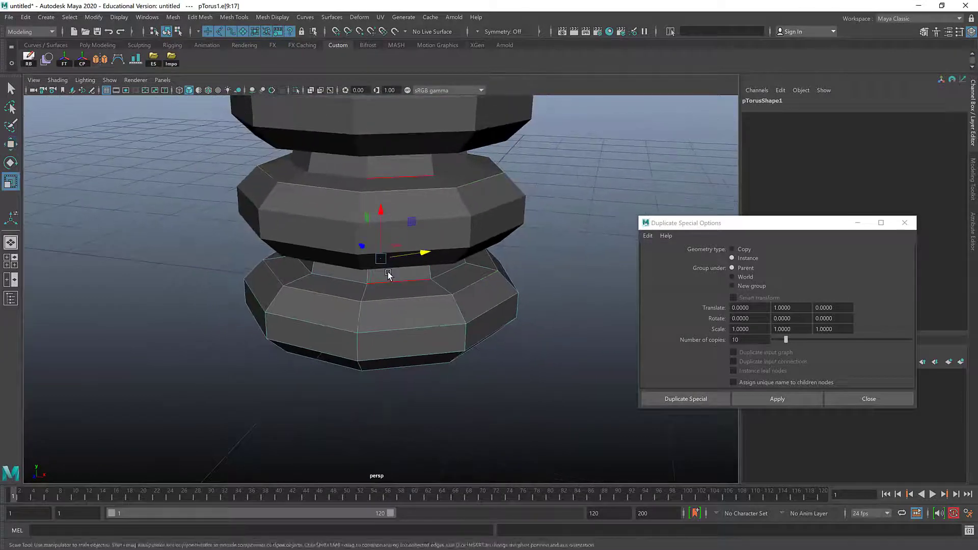
scroll(388, 275, "down", 10)
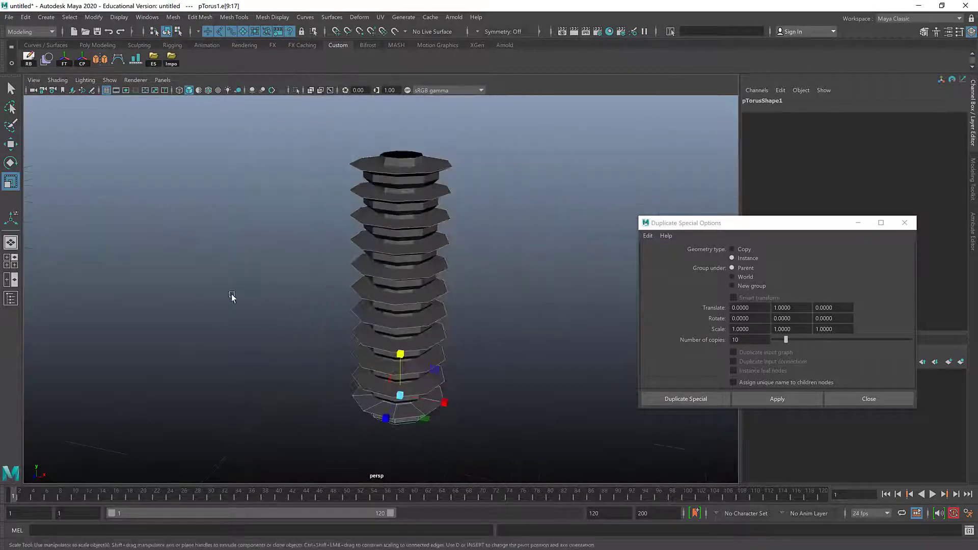
key("ctrl+z")
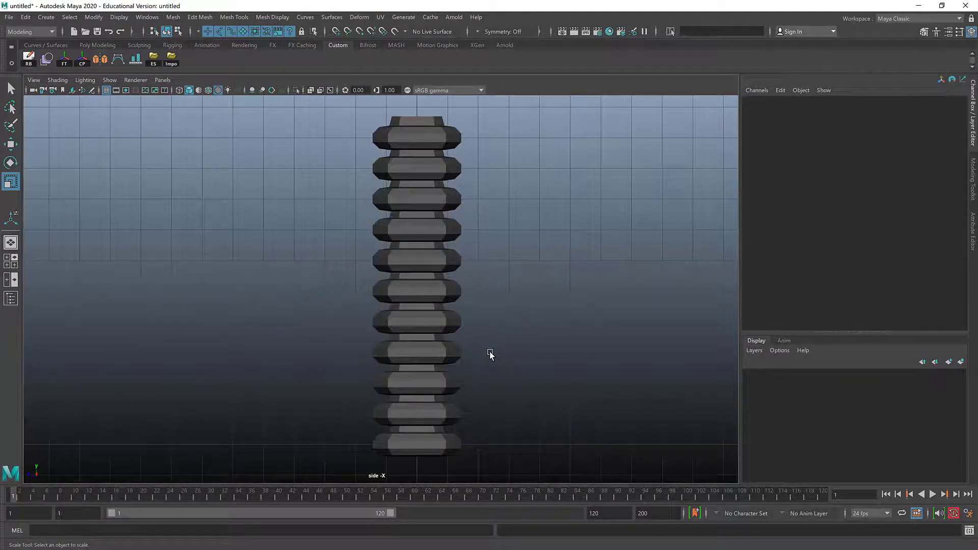
Switch to the Rigging menu set and start the Create Joints tool
left_click(25, 31)
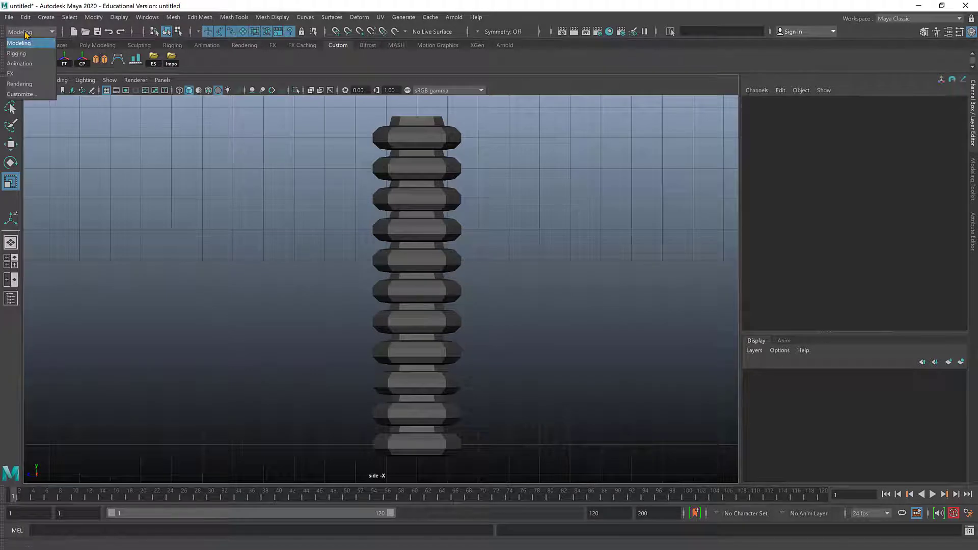
left_click(21, 54)
left_click(177, 17)
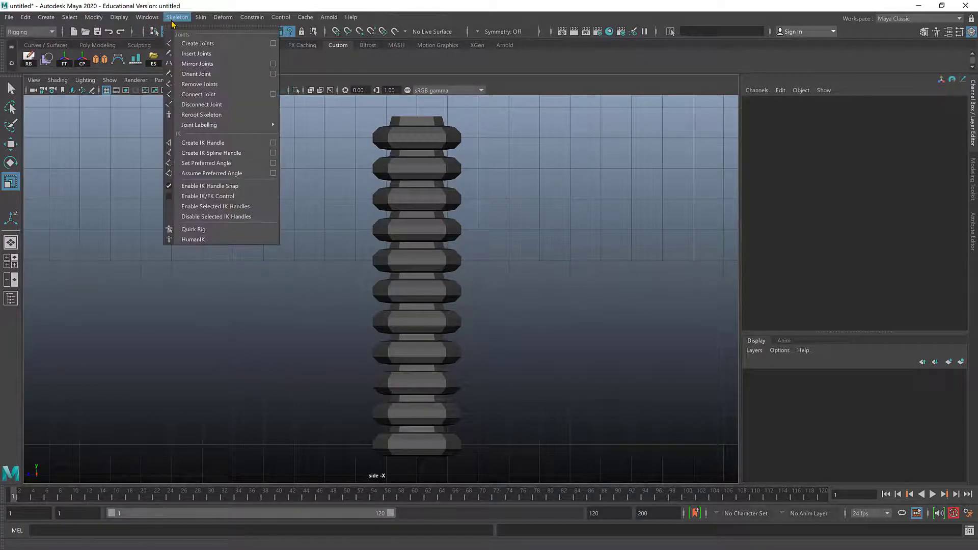
left_click(196, 43)
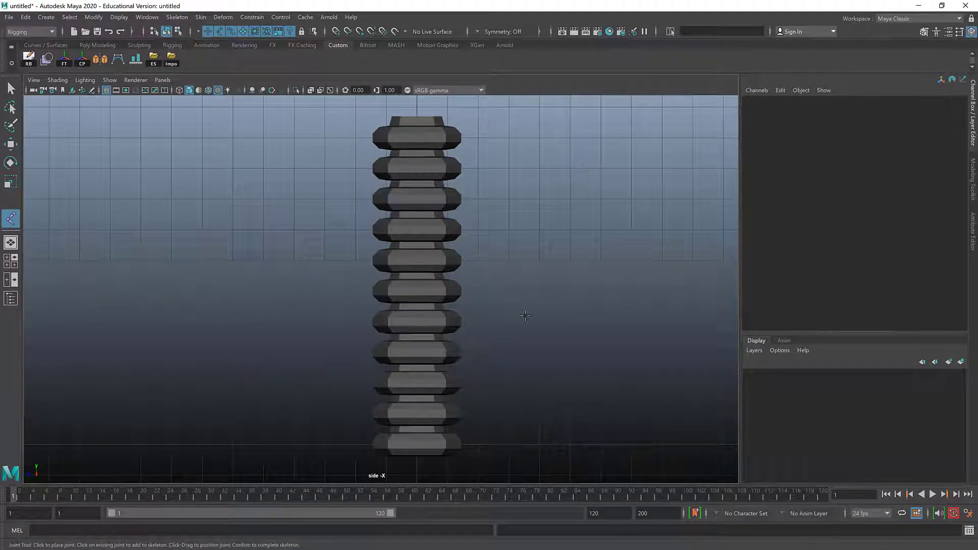
Display the coils in wireframe against a light grey viewport background, framed on the lowest coils in the side view
key("4")
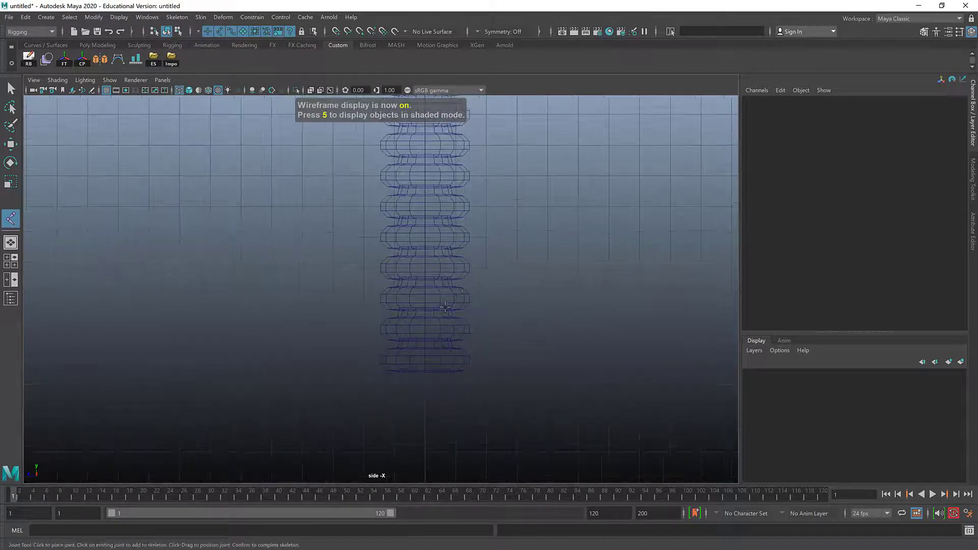
scroll(399, 290, "up", 3)
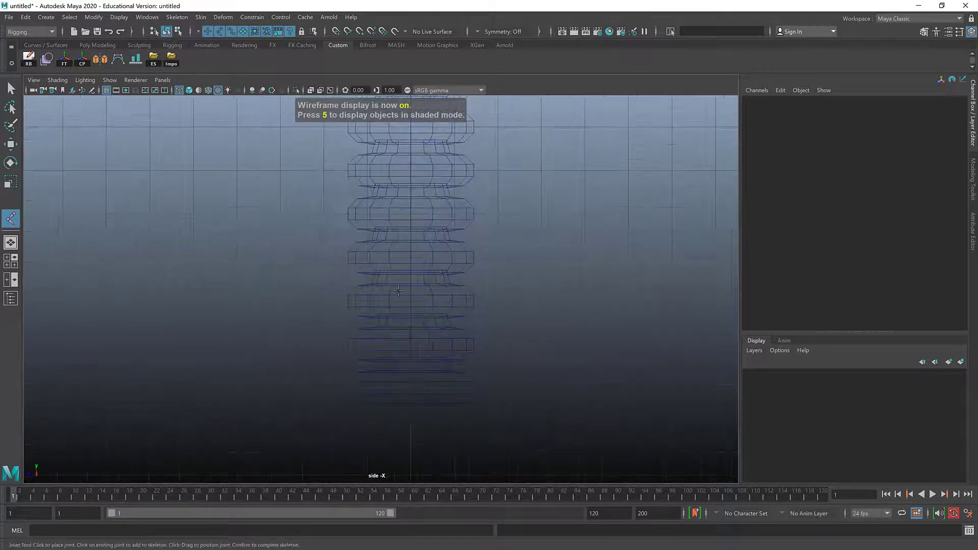
left_click(448, 358)
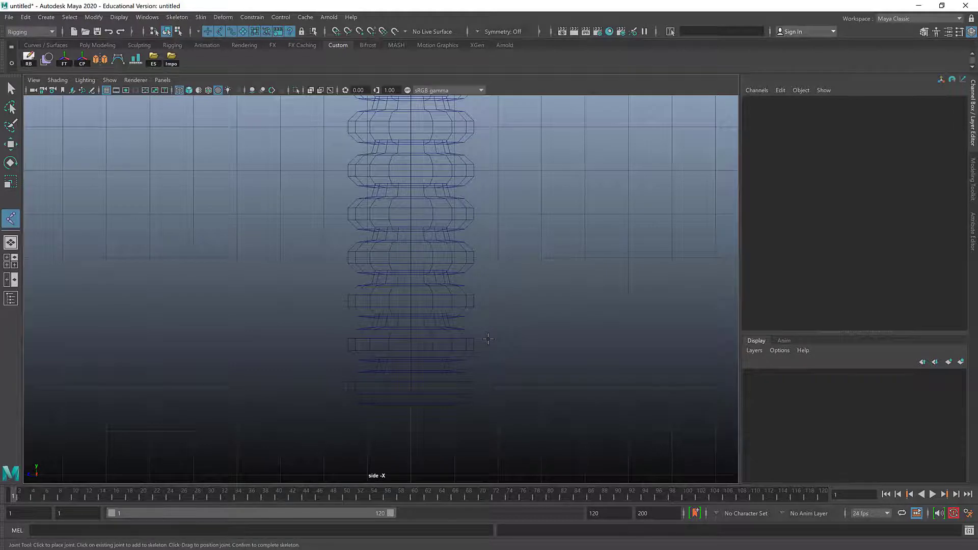
key("alt+b")
key("alt+b")
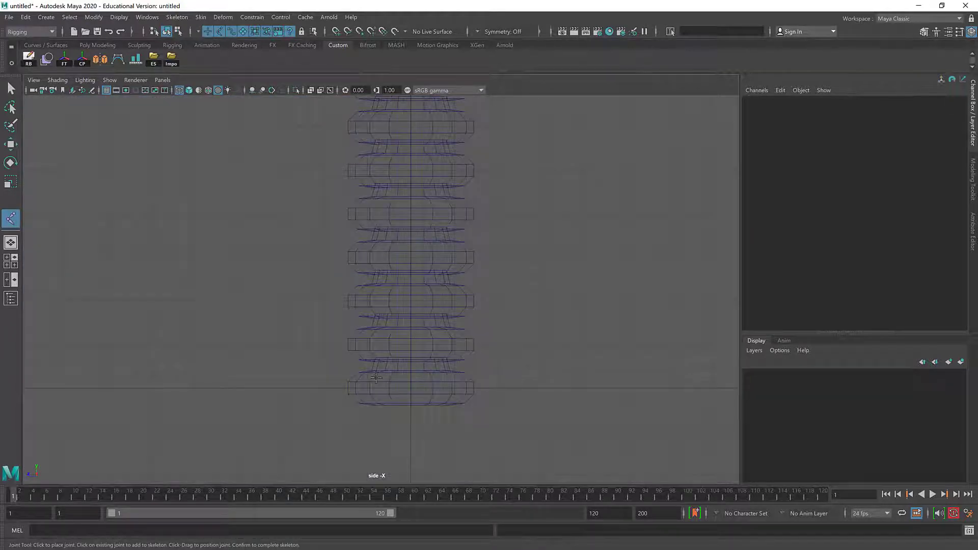
key("alt+b")
right_click_drag(376, 377, 586, 448, "alt")
middle_click_drag(585, 448, 497, 347, "alt")
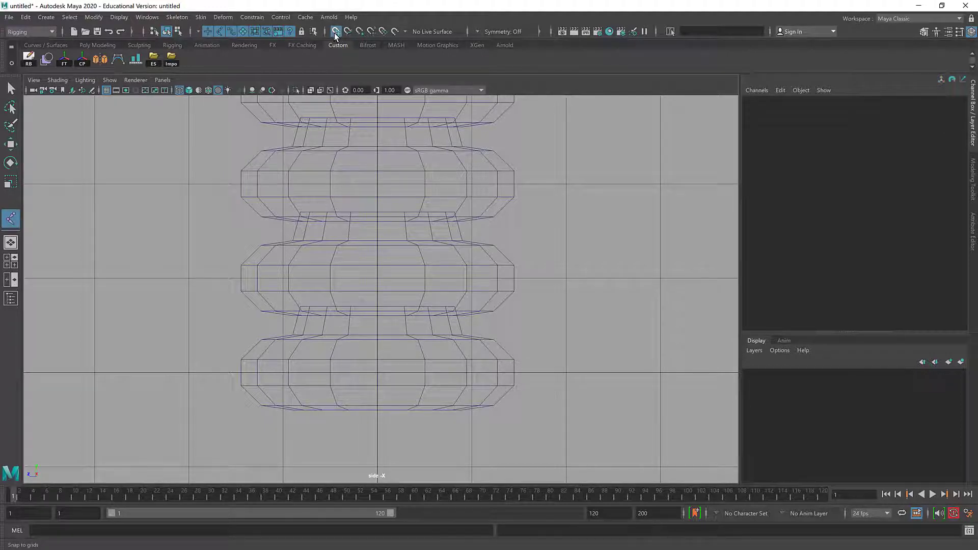
Build a vertical joint chain through the hose's center, snapping one joint to the grid at each coil from the bottom up
left_click(382, 379)
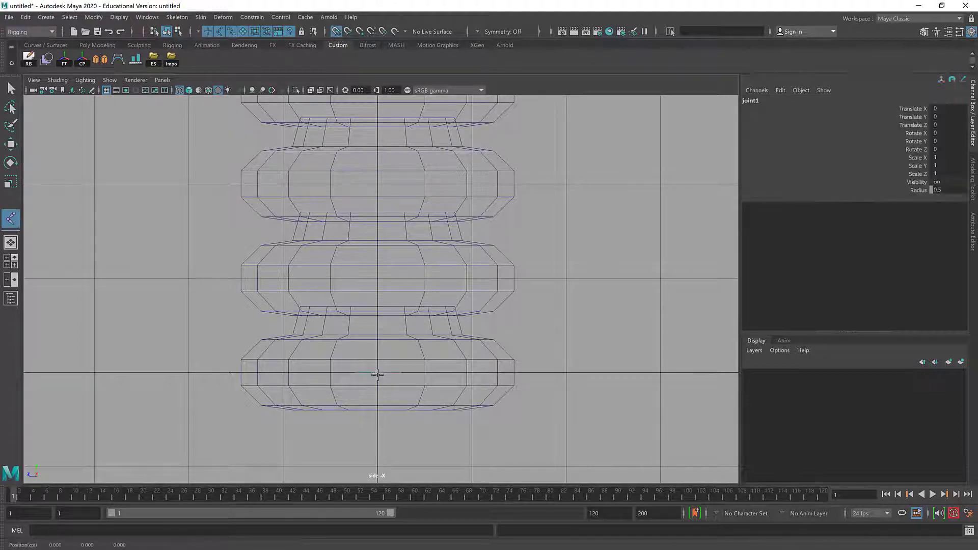
left_click(380, 278)
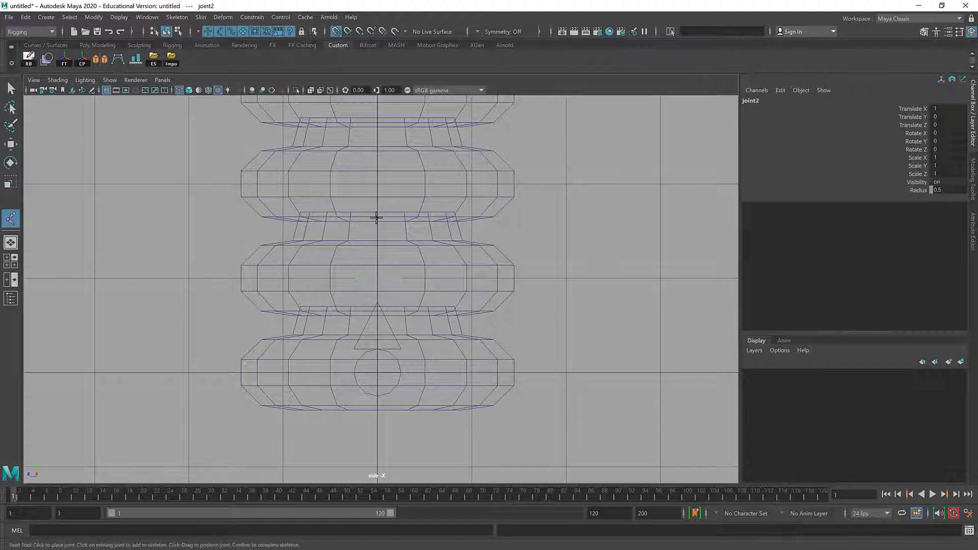
left_click(375, 191)
middle_click_drag(376, 192, 413, 343, "alt")
left_click(412, 248)
middle_click_drag(412, 248, 417, 301, "alt")
left_click(417, 202)
middle_click_drag(417, 203, 415, 336, "alt")
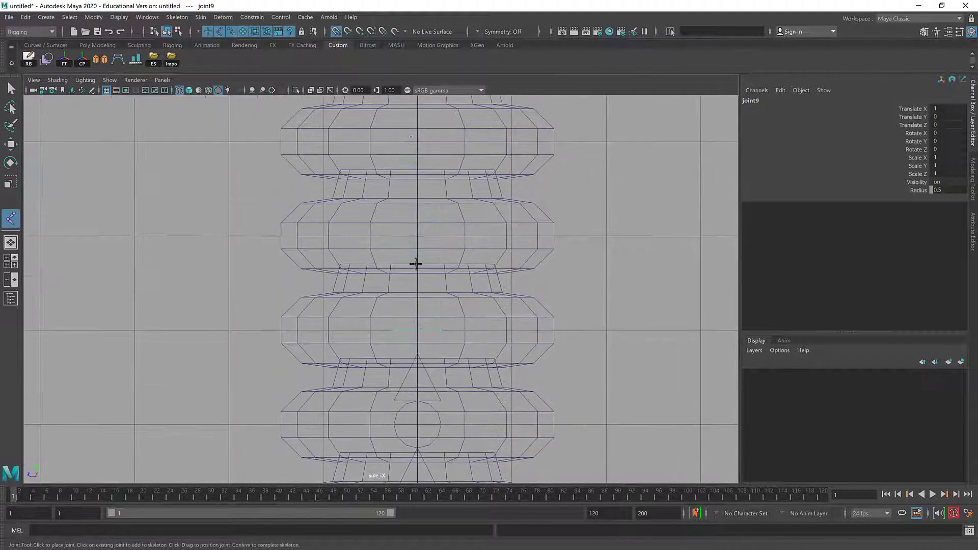
left_click(415, 241)
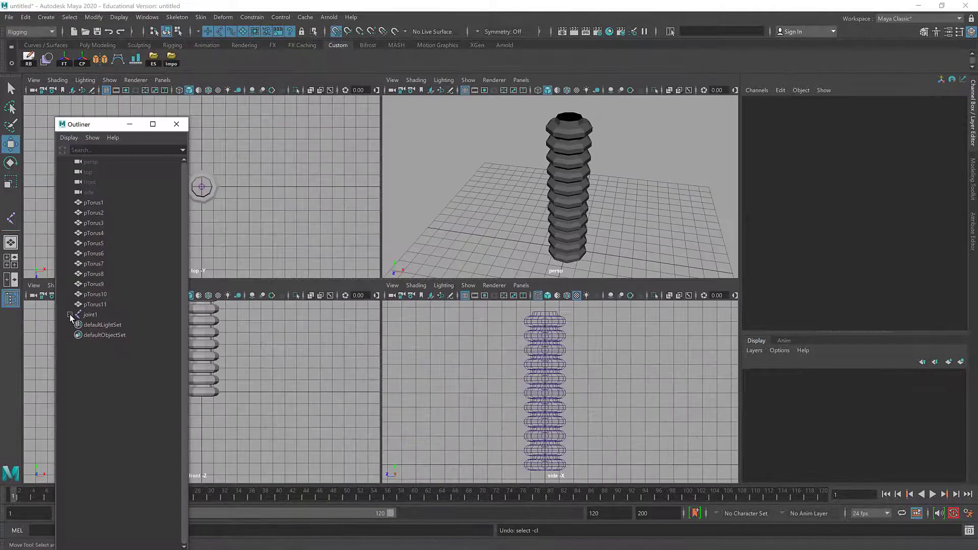
Expand the joint hierarchy in the Outliner from joint1 to examine the parent-child order, and collapse it again
left_click(70, 315)
left_click(75, 325)
left_click(82, 335)
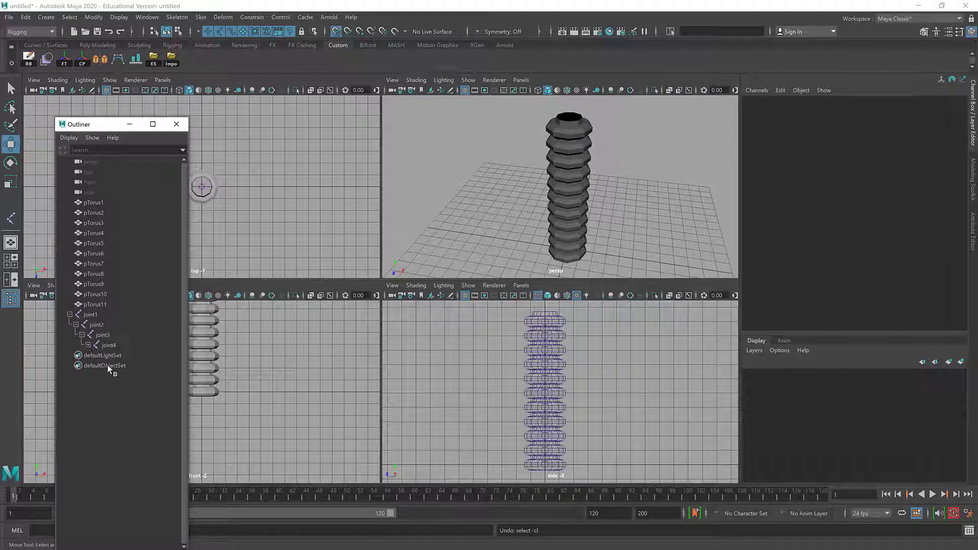
left_click(70, 315)
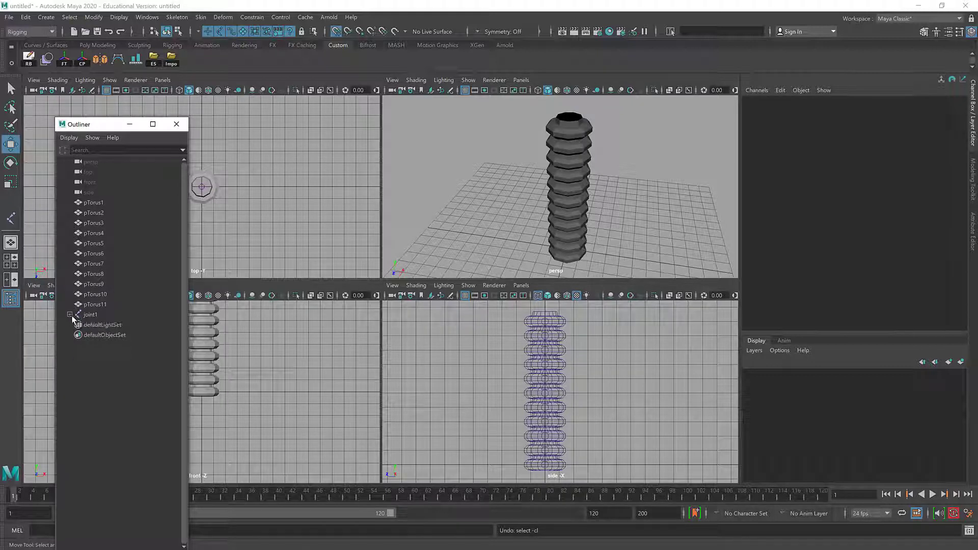
Expand the joint1 hierarchy, try rotating joint1 through joint11 together in the side view, and undo the rotation
left_click(70, 315, "shift")
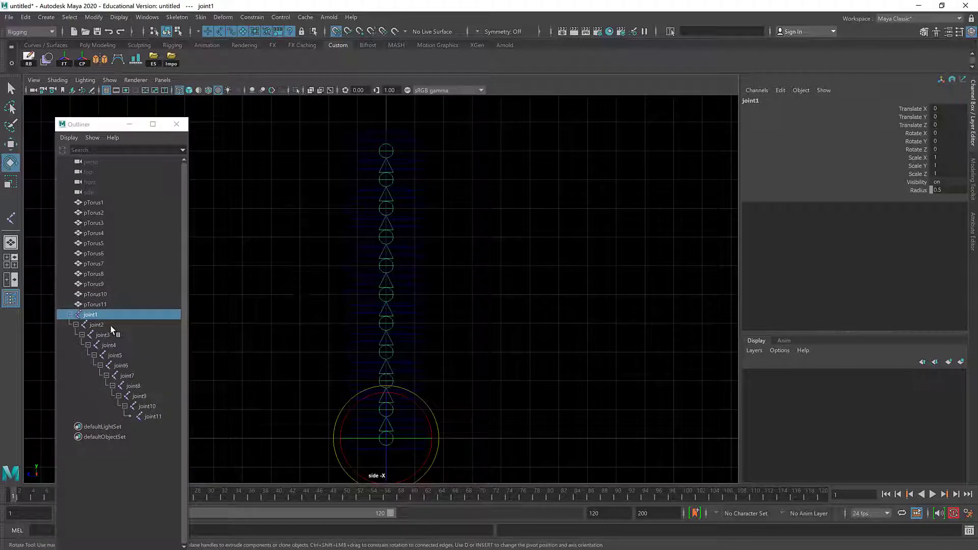
left_click_drag(114, 328, 153, 417)
mouse_move(428, 122)
left_mouse_down()
mouse_move(437, 179)
mouse_move(444, 173)
mouse_move(428, 109)
mouse_move(373, 107)
mouse_move(426, 111)
mouse_move(445, 122)
mouse_move(402, 109)
mouse_move(445, 127)
mouse_move(411, 122)
left_mouse_up()
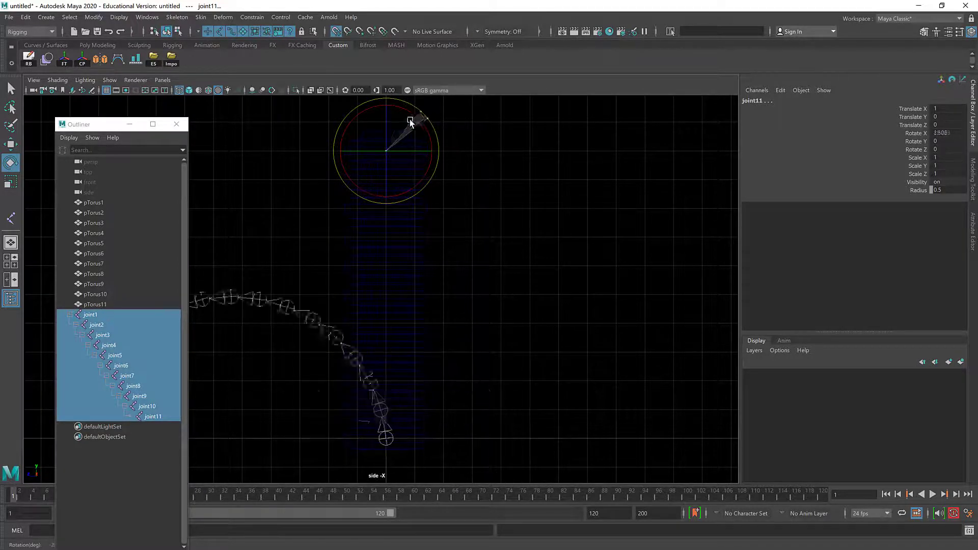
key("ctrl+z")
key("ctrl+z")
key("ctrl+z")
key("ctrl+z")
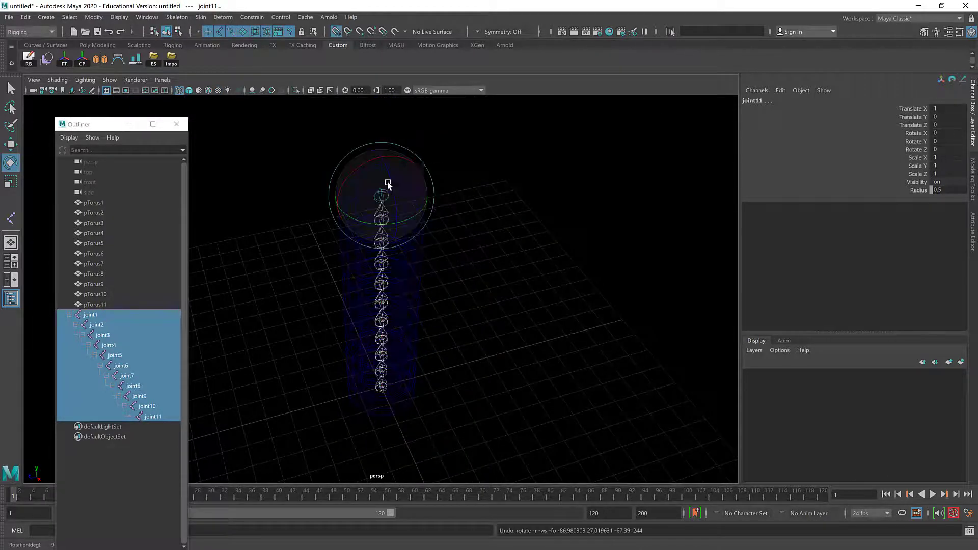
Try a free rotation of all the joints together in the perspective view, and undo it
left_click_drag(388, 184, 396, 233)
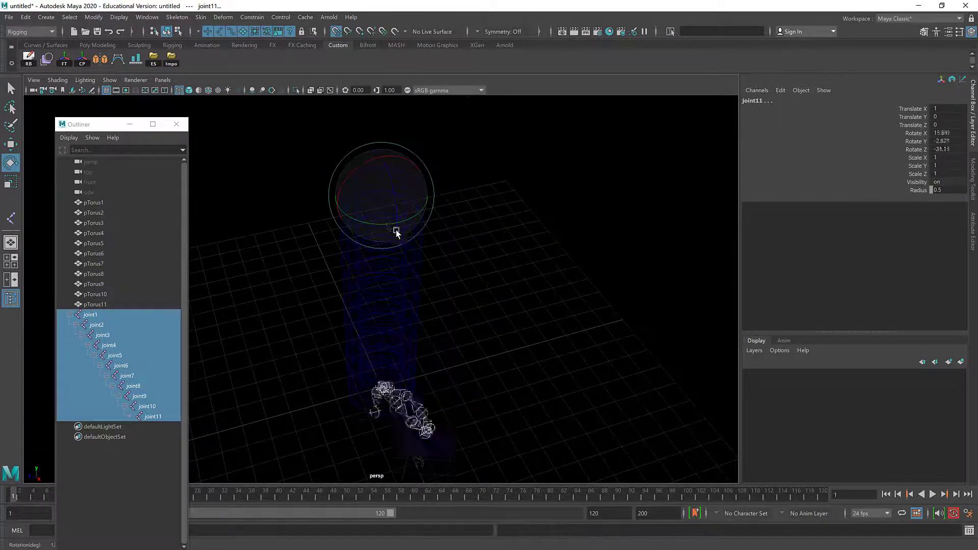
key("ctrl+z")
key("ctrl+z")
key("ctrl+z")
key("ctrl+z")
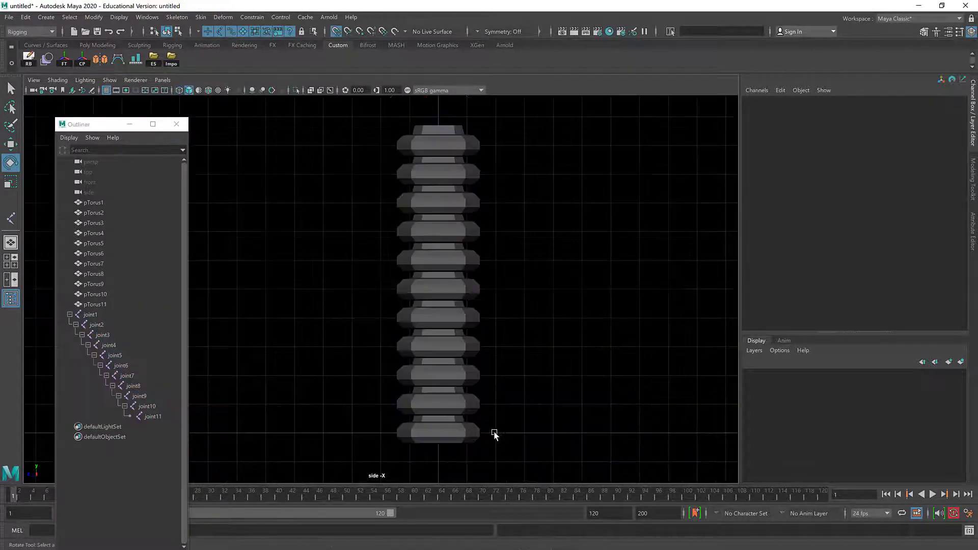
Parent the three lowest coils to their matching joints: pTorus1 to joint1, pTorus2 to joint2 and pTorus3 to joint3
left_click(465, 436)
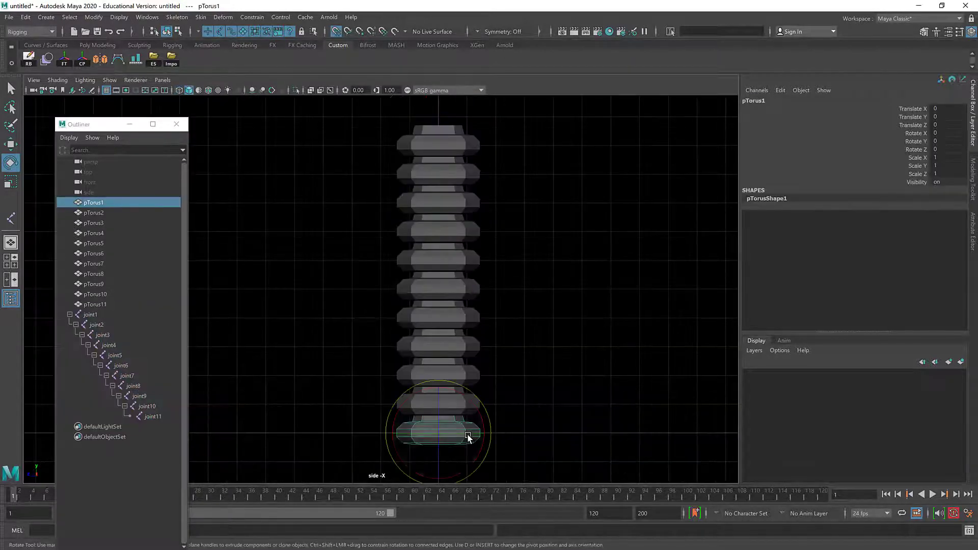
left_click(89, 315, "ctrl")
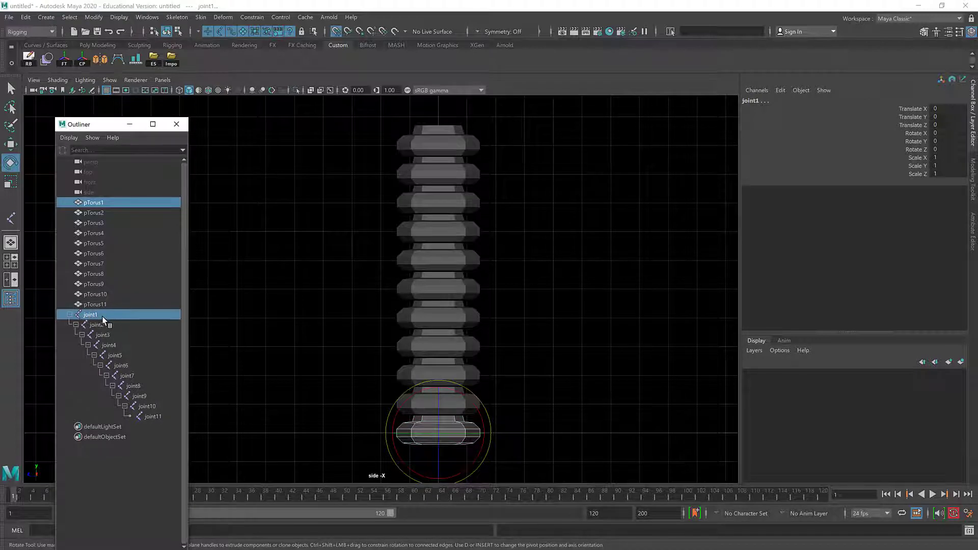
key("p")
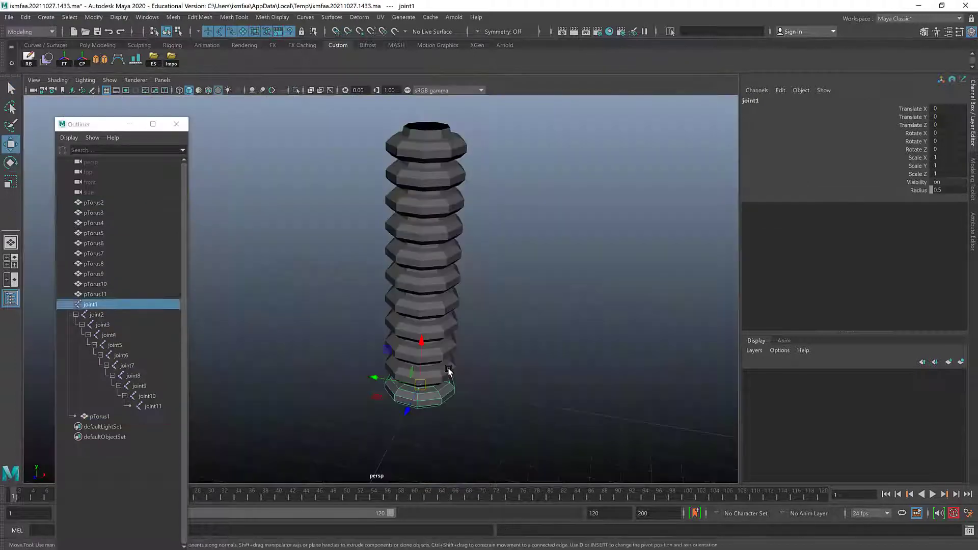
left_click(426, 372)
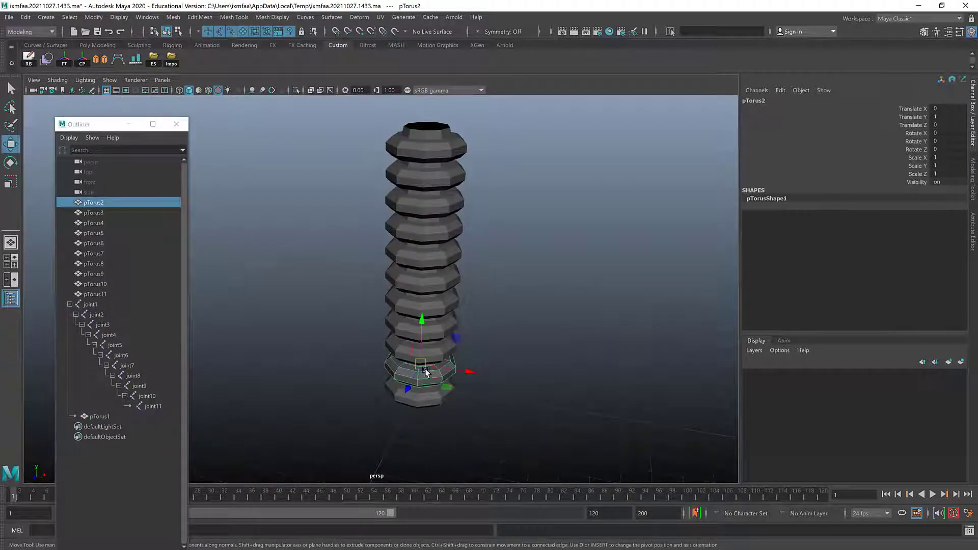
left_click(95, 314, "ctrl")
key("p")
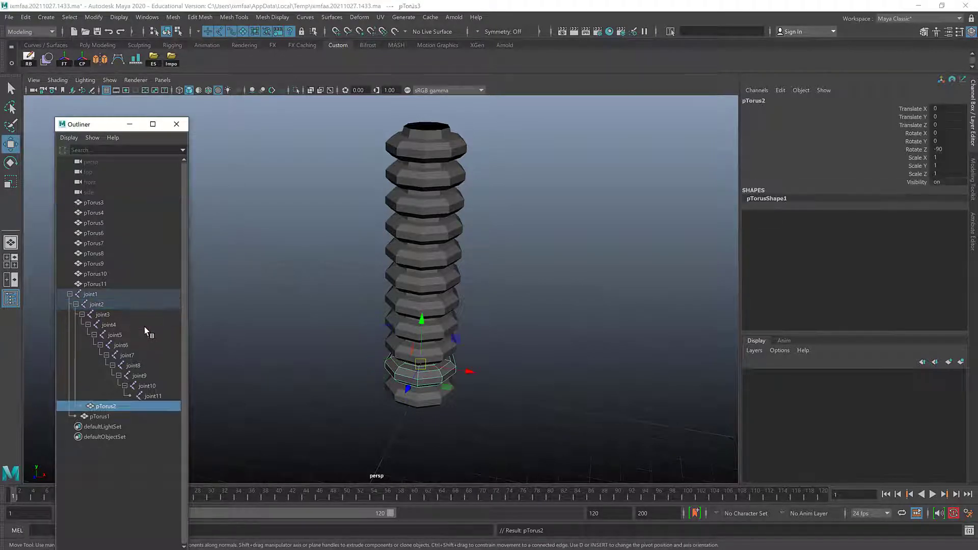
left_click(390, 342)
left_click(111, 314, "ctrl")
key("p")
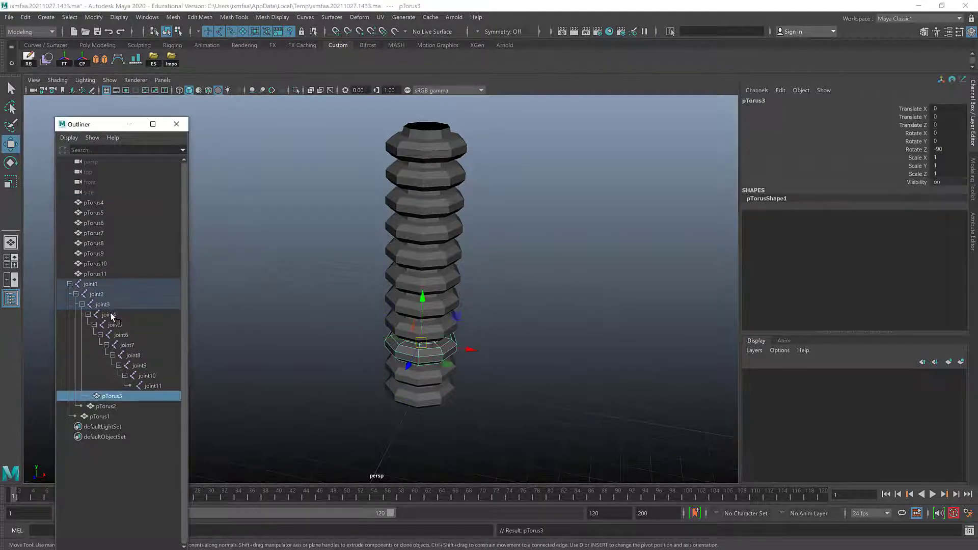
Parent the next three coils upward to their joints: pTorus4 to joint4, pTorus5 to joint5 and pTorus6 to joint6
left_click(393, 331)
left_click(120, 314, "ctrl")
key("p")
left_click(397, 307)
left_click(137, 316, "ctrl")
key("p")
left_click(397, 275)
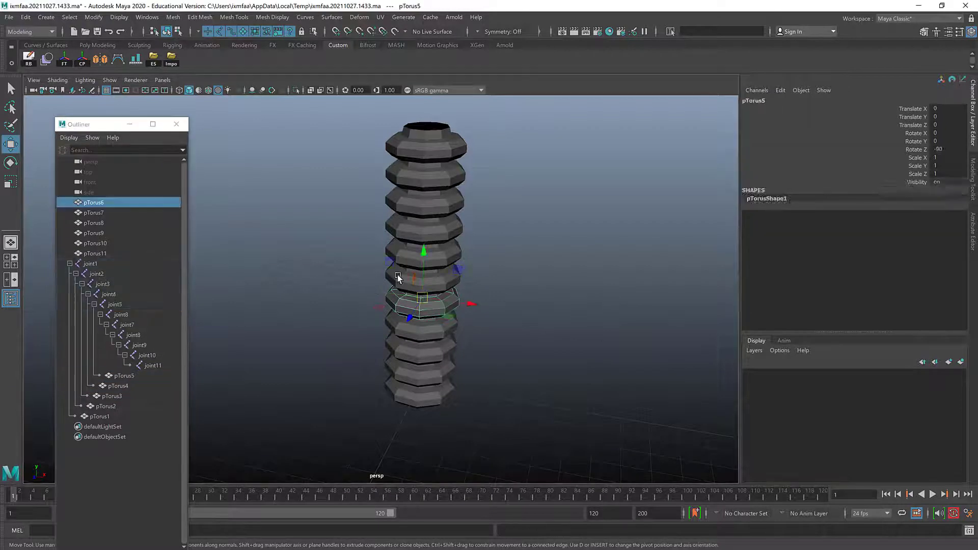
left_click(139, 315, "ctrl")
key("p")
Parent the remaining upper coils, pTorus7 through pTorus11, each to its matching joint from joint7 through joint11, and clear the selection
left_click(397, 253)
left_click(141, 316, "ctrl")
key("p")
left_click(152, 316, "shift")
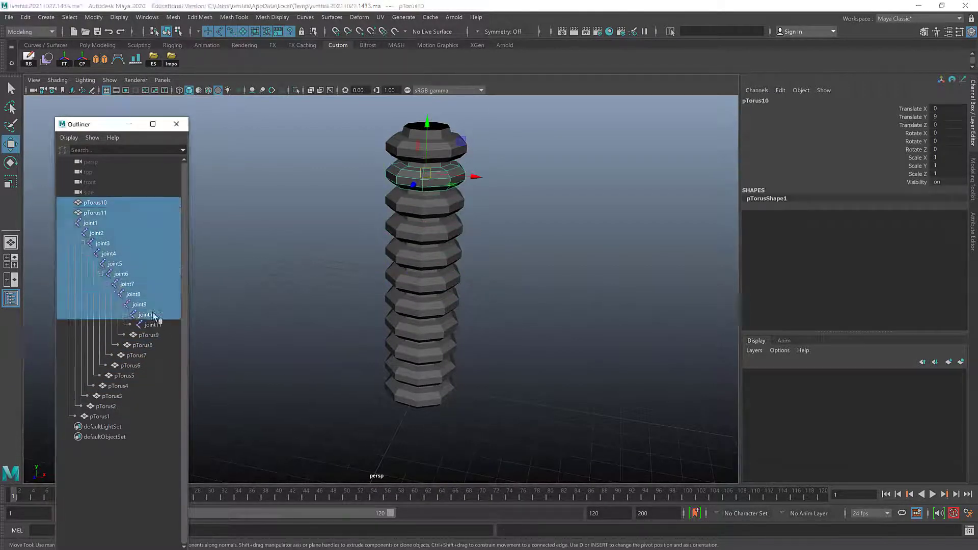
left_click(394, 179)
left_click(152, 315, "ctrl")
key("p")
left_click(396, 152)
left_click(154, 316, "ctrl")
key("p")
left_click(339, 258)
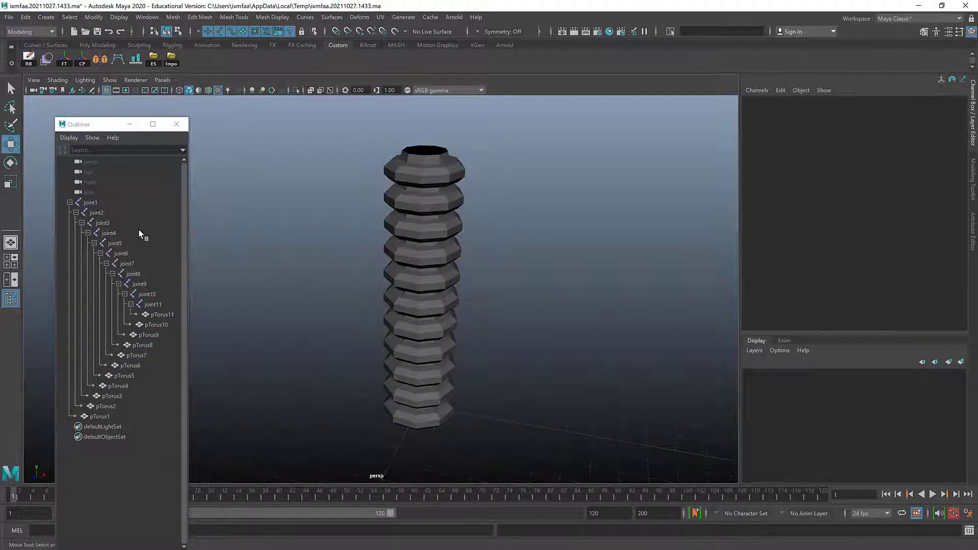
Try rotating the hose from joint1 alone, and undo the rotation
left_click(90, 202)
key("e")
left_click_drag(440, 390, 471, 395)
key("ctrl+z")
Bend the hose by rotating joint1 through joint11 together about -18.7 degrees in Z, and inspect the gaps between the coils
left_click(153, 304, "shift")
mouse_move(452, 134)
left_mouse_down()
mouse_move(459, 144)
mouse_move(418, 134)
mouse_move(452, 145)
left_mouse_up()
middle_click_drag(421, 179, 350, 82, "alt")
right_click_drag(542, 217, 662, 220, "alt")
middle_click_drag(559, 214, 482, 234, "alt")
right_click_drag(573, 240, 643, 246, "alt")
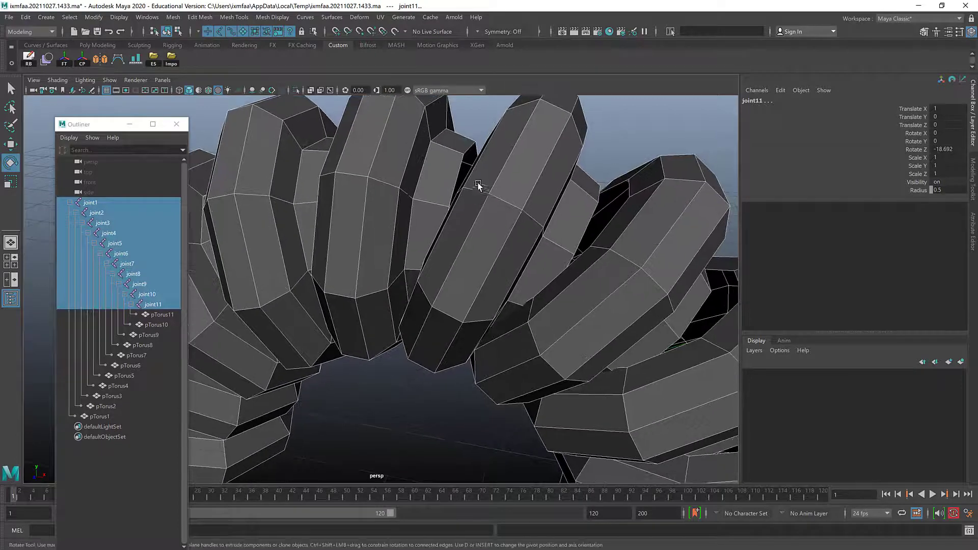
left_click_drag(442, 177, 498, 192, "alt")
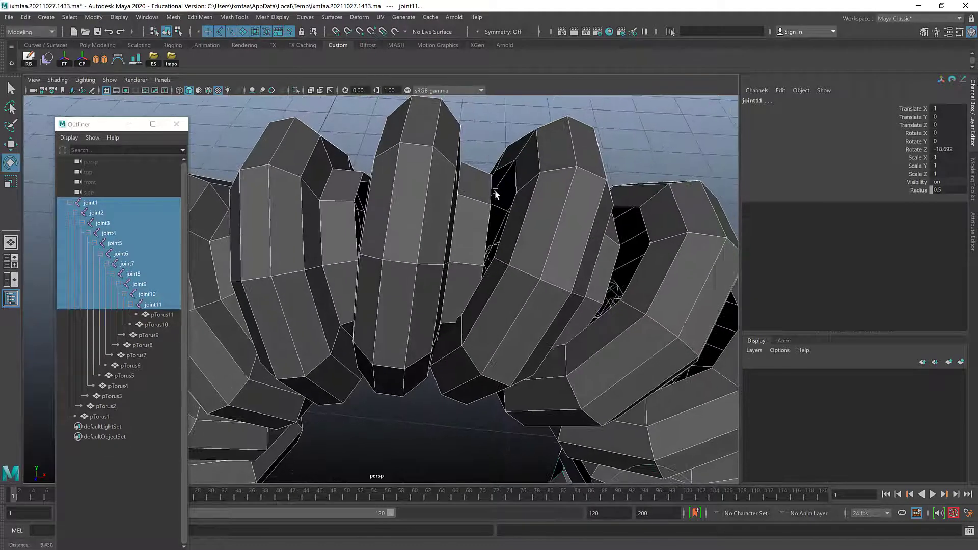
Lengthen the neck of the instanced coils by moving one coil's open-rim edge loop outward along the hose, and clear the selection
right_click_drag(484, 192, 482, 172)
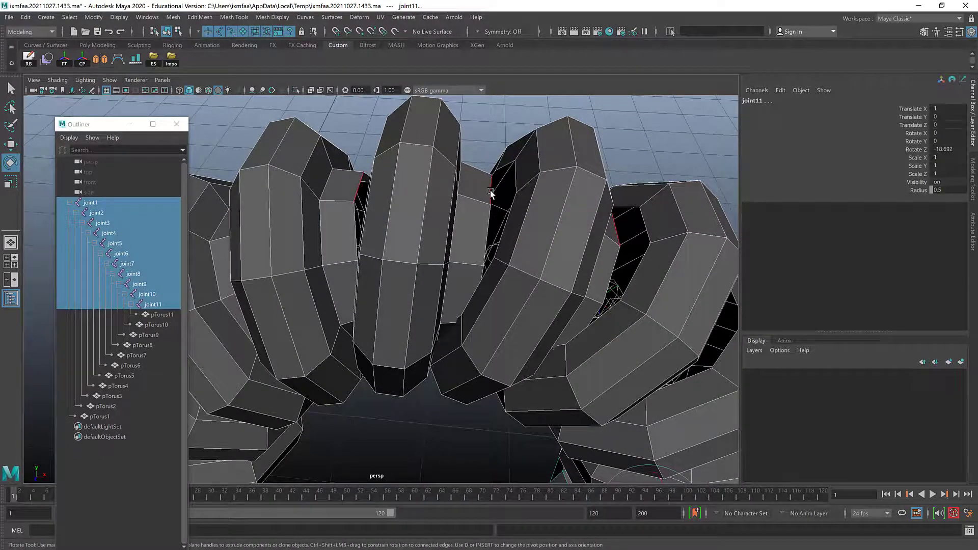
left_click(492, 193)
key("w")
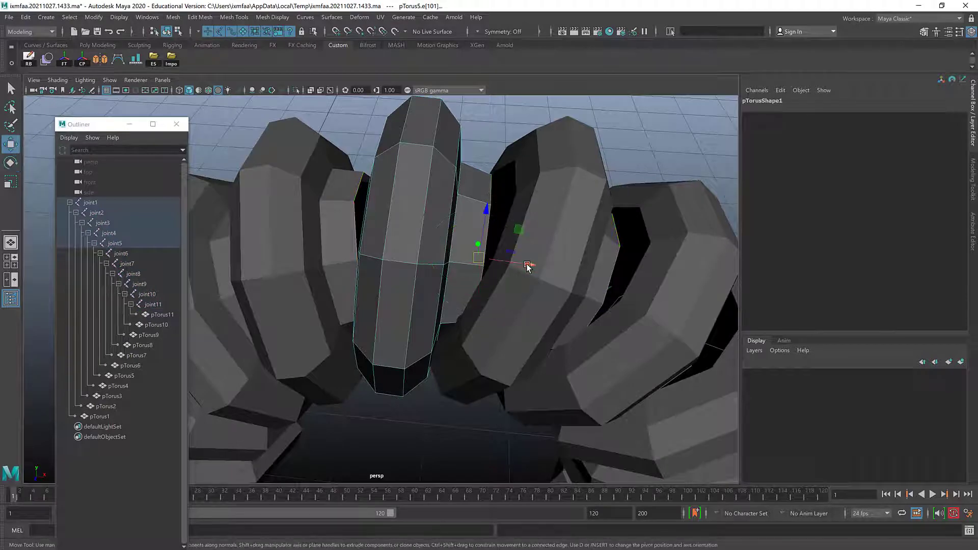
left_click_drag(527, 265, 553, 271)
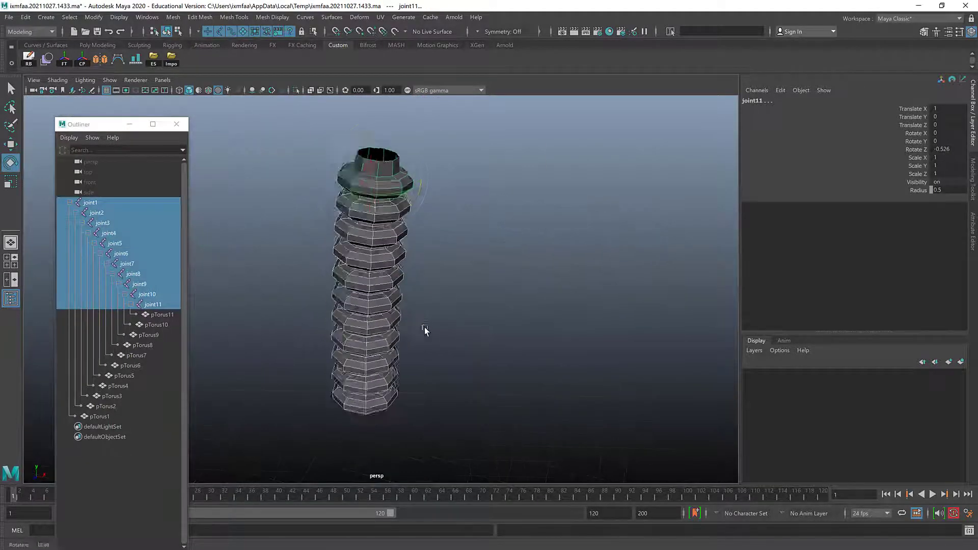
left_click(485, 225)
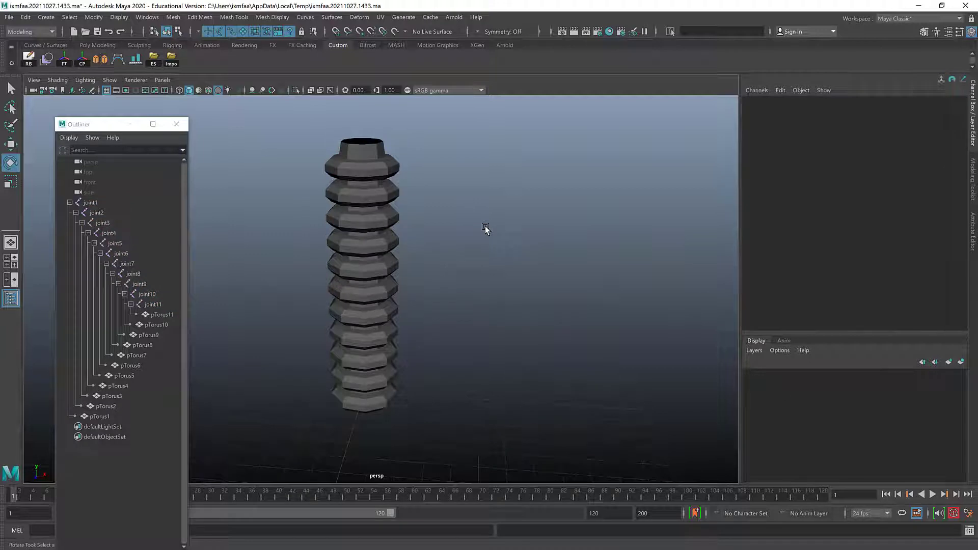
Switch to the Rigging menu set and start the Create IK Handle tool with the Rotate-Plane Solver
left_click(29, 31)
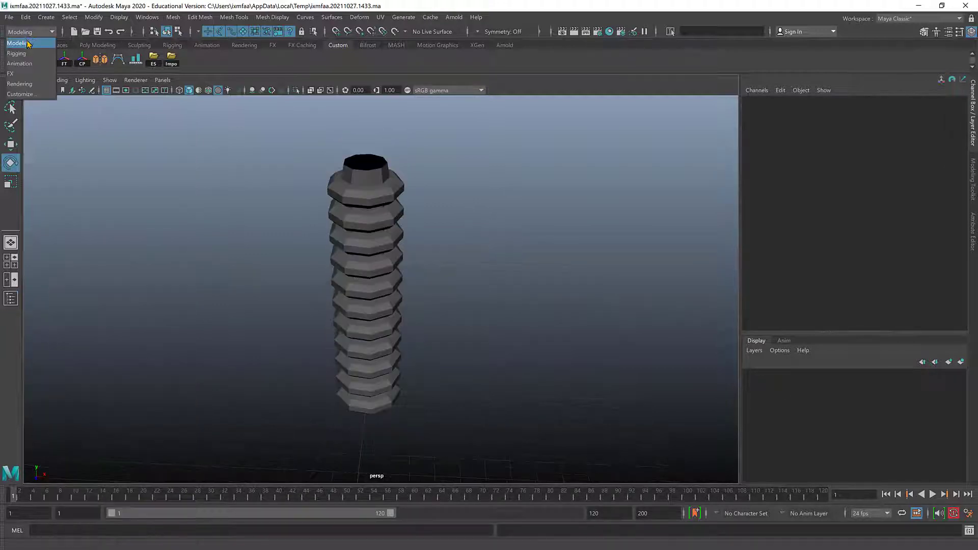
left_click(16, 53)
left_click(177, 17)
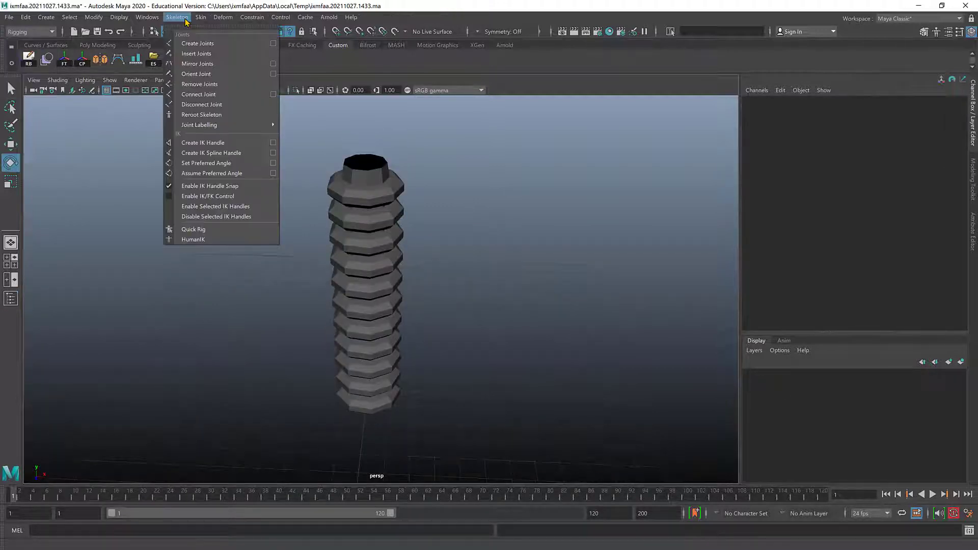
left_click(216, 143)
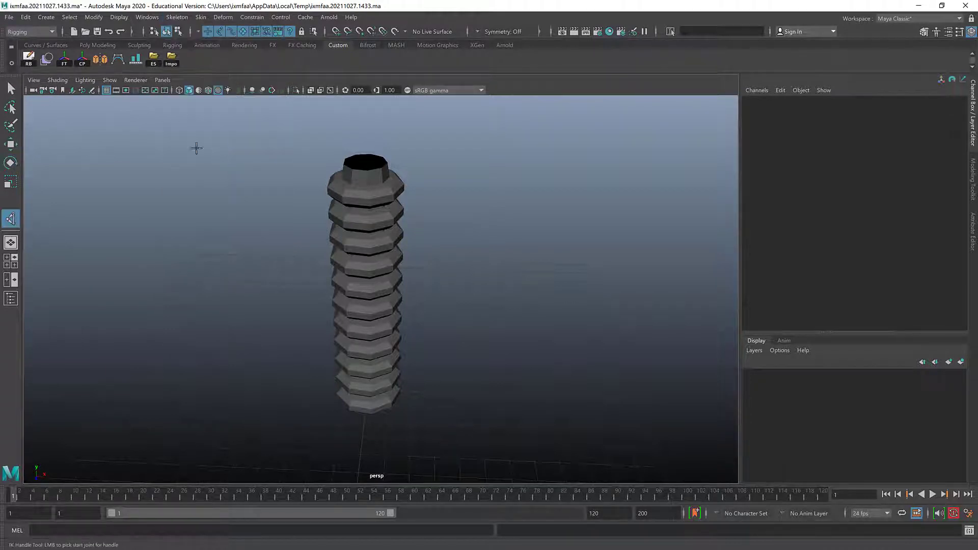
double_click(10, 219)
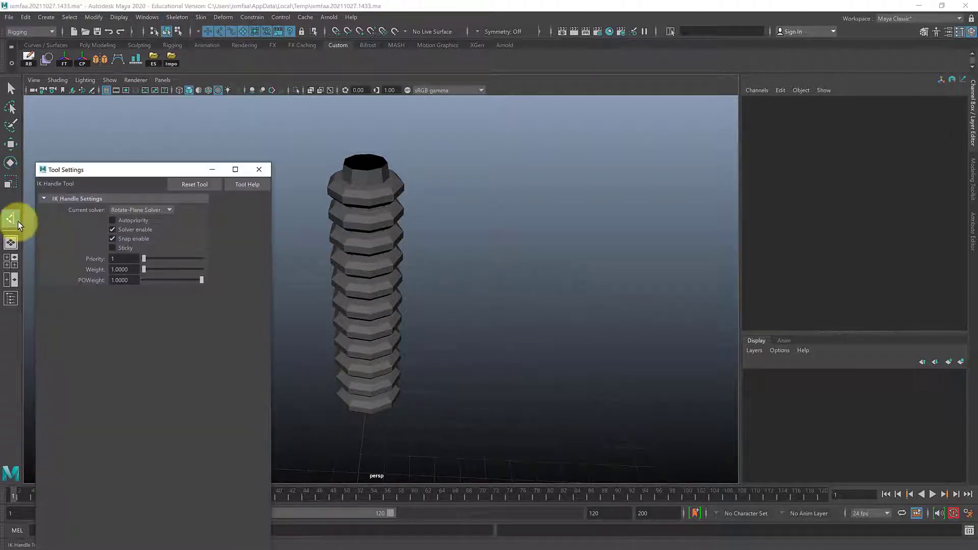
left_click(153, 210)
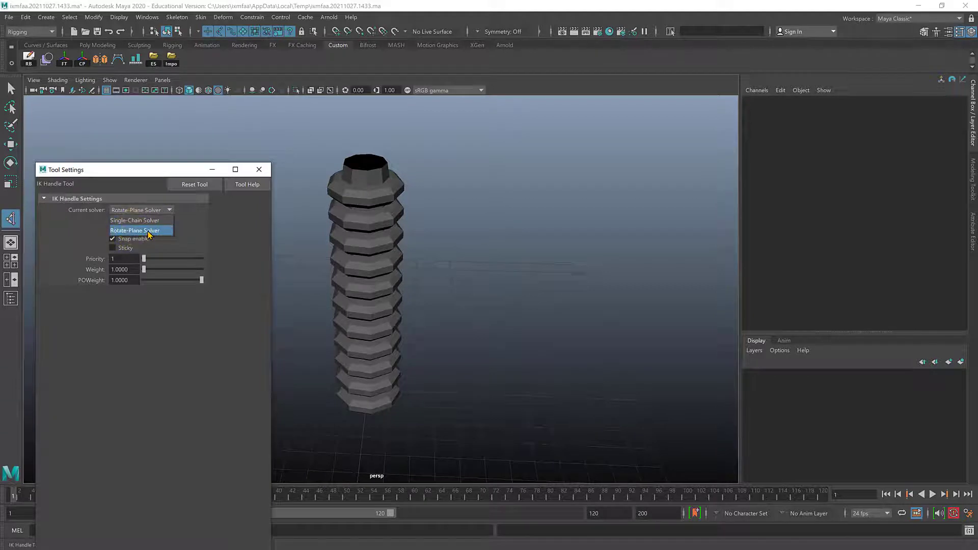
left_click(142, 230)
left_click(259, 169)
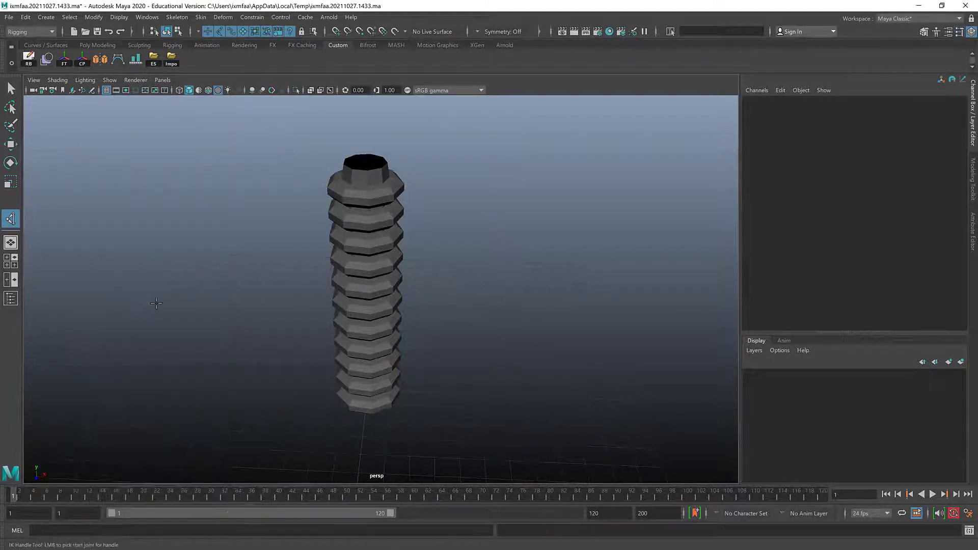
Display the hose in wireframe and create an IK handle between joint11 at its top and joint1 at its base
key("4")
left_click_drag(390, 376, 382, 361, "alt")
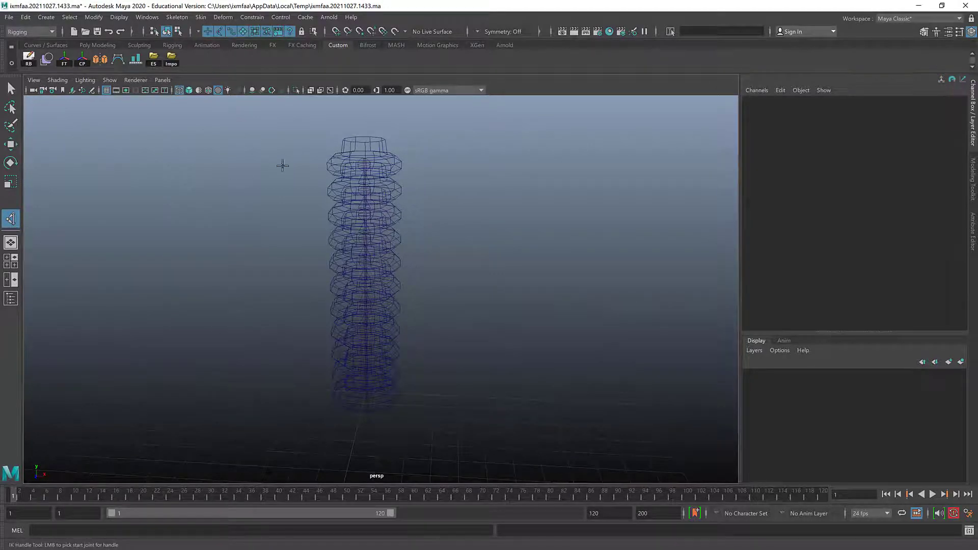
left_click(366, 156)
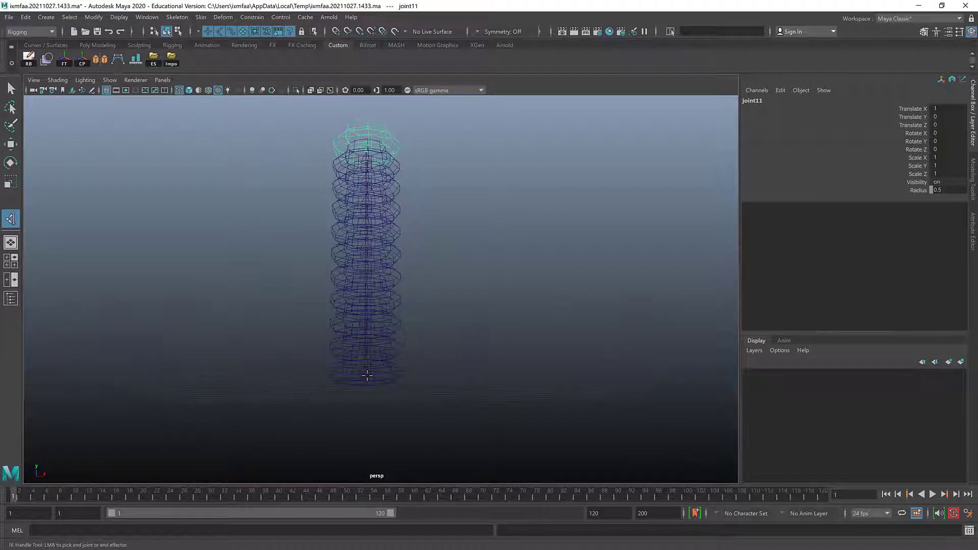
left_click(364, 374)
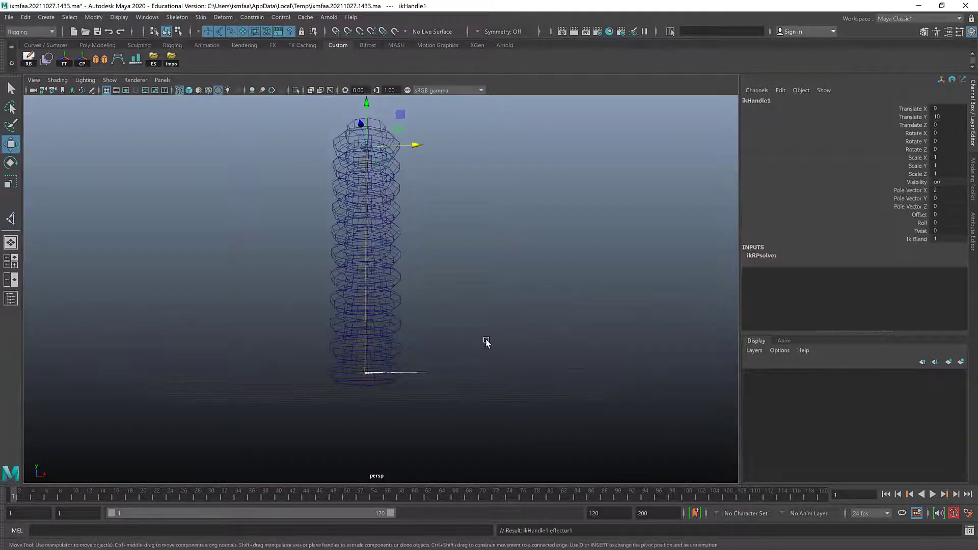
Try bending the hose by moving the IK handle down in Y, and undo the move
left_click_drag(486, 342, 458, 345, "alt")
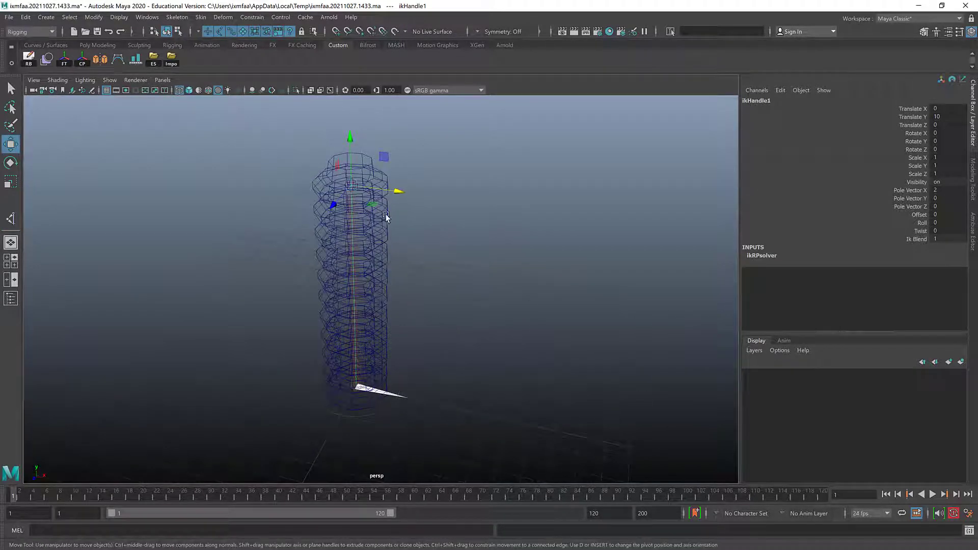
left_click_drag(355, 143, 365, 191)
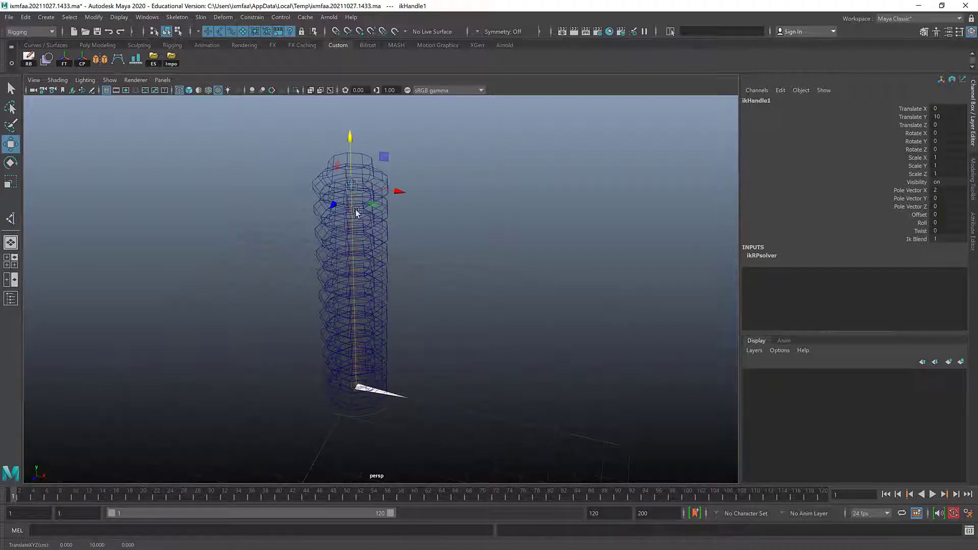
left_click_drag(351, 149, 357, 230)
key("ctrl+z")
left_click_drag(446, 258, 442, 260, "alt")
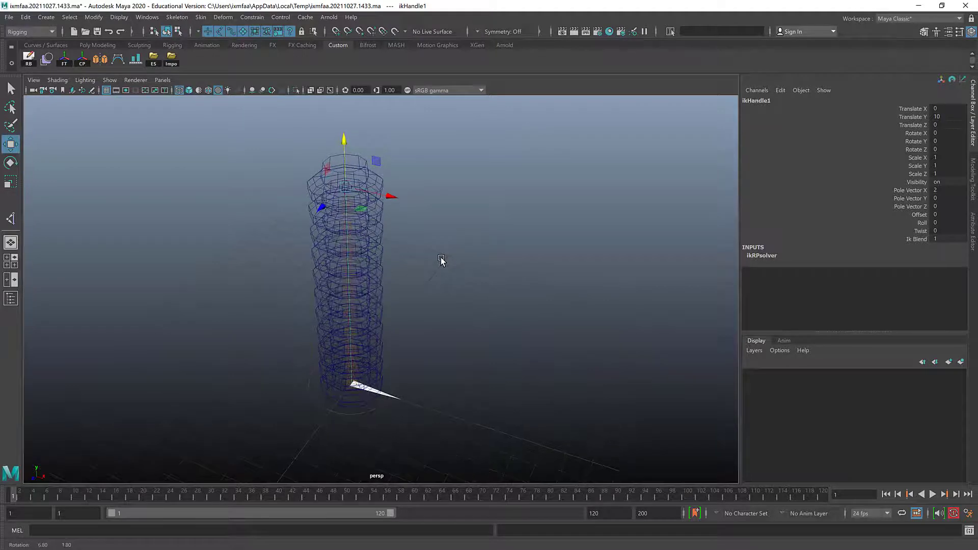
Show the Outliner, select joint1 through joint11, and rotate them together to about -7.634 in Z
left_click(10, 298)
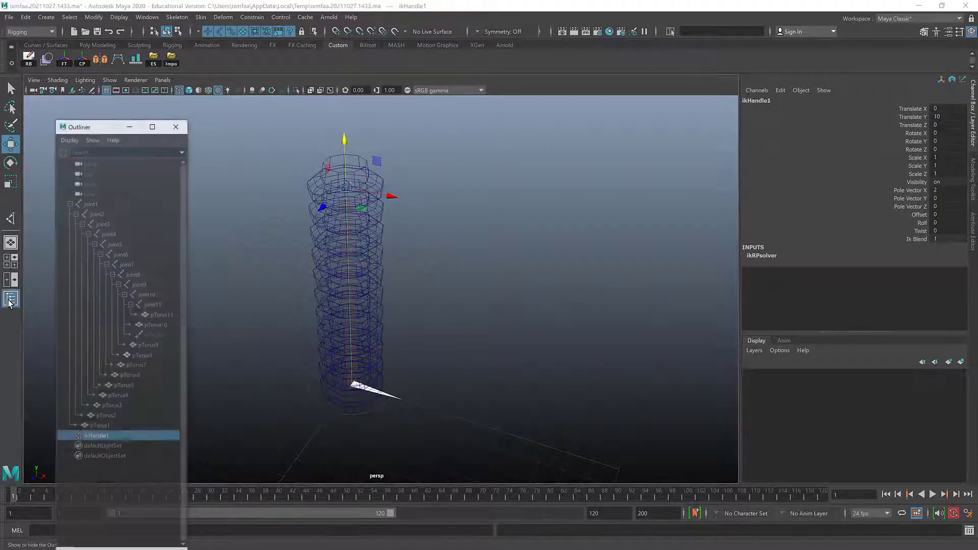
left_click(91, 205)
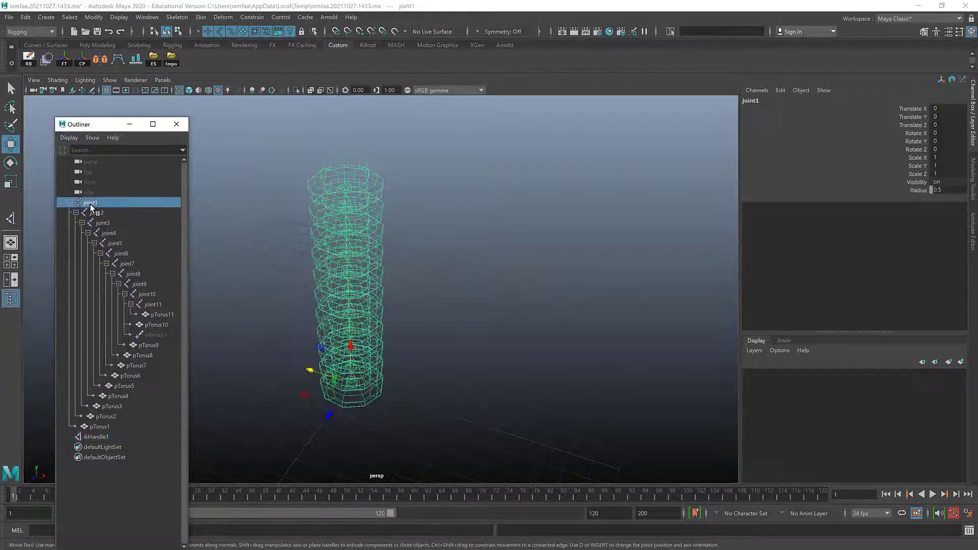
left_click(154, 306, "shift")
key("e")
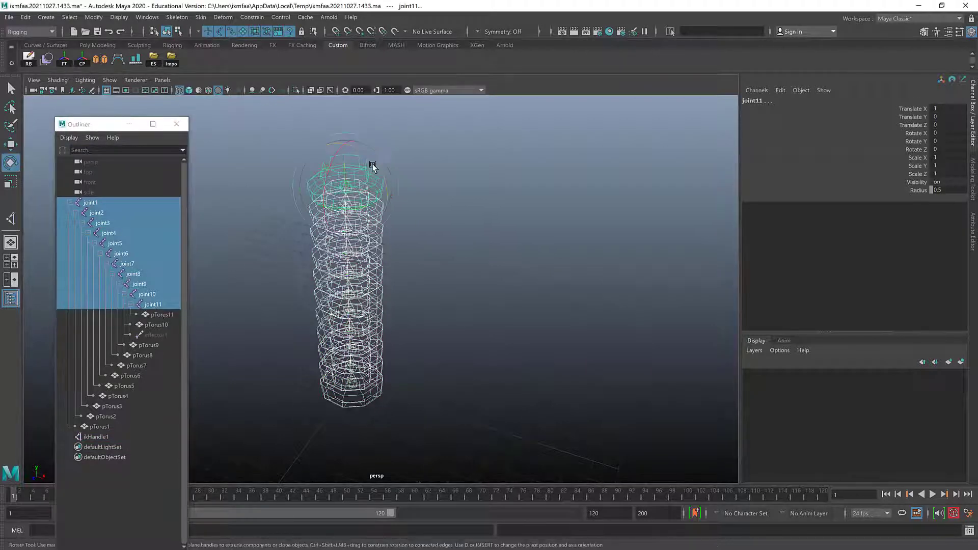
left_click_drag(373, 166, 372, 166)
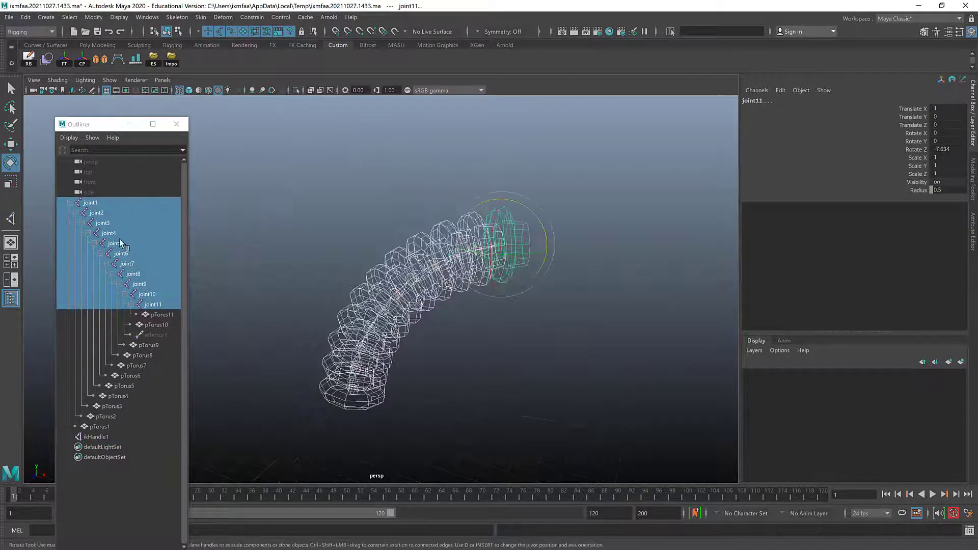
Set the curved pose as the joint chain's preferred angle, and reset Rotate Z of all joints to 0
right_click(428, 272)
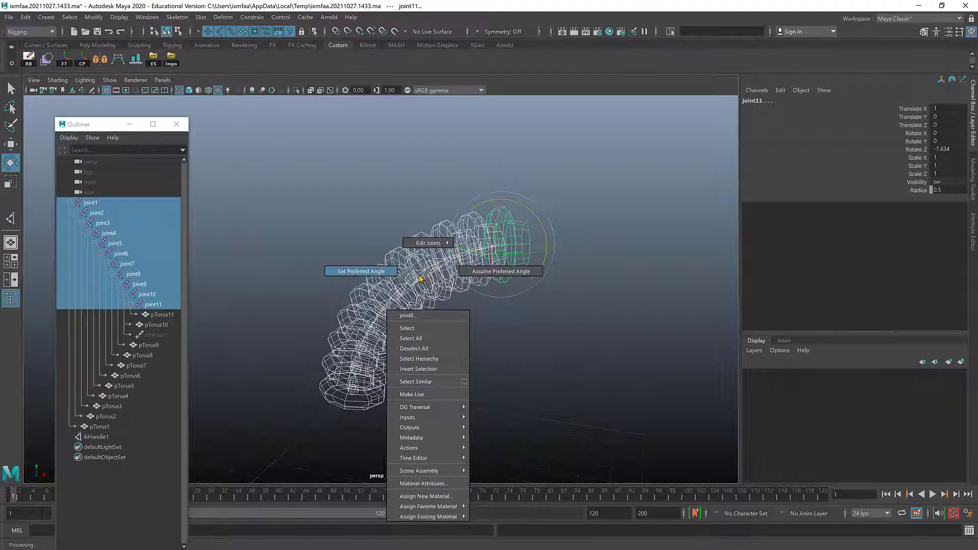
left_click(368, 272)
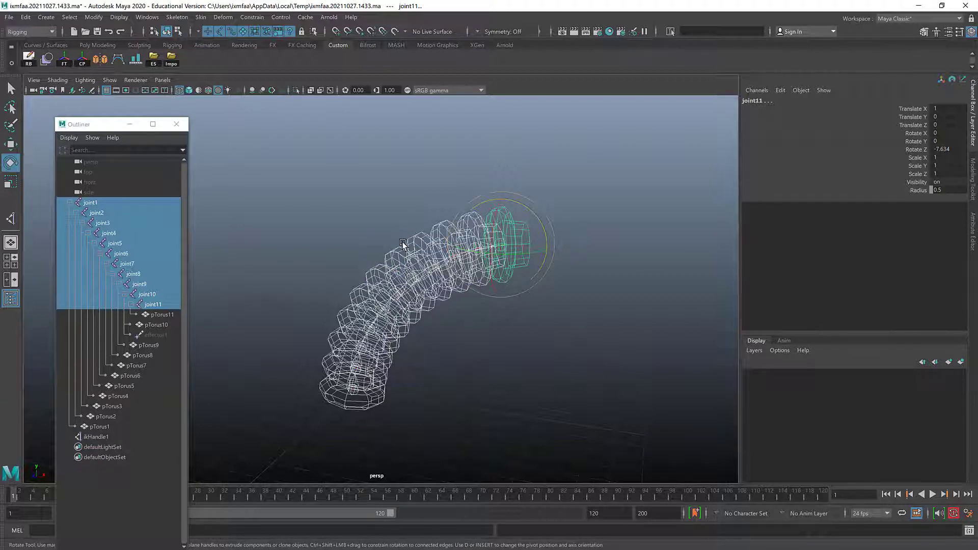
left_click(948, 150)
key("Return")
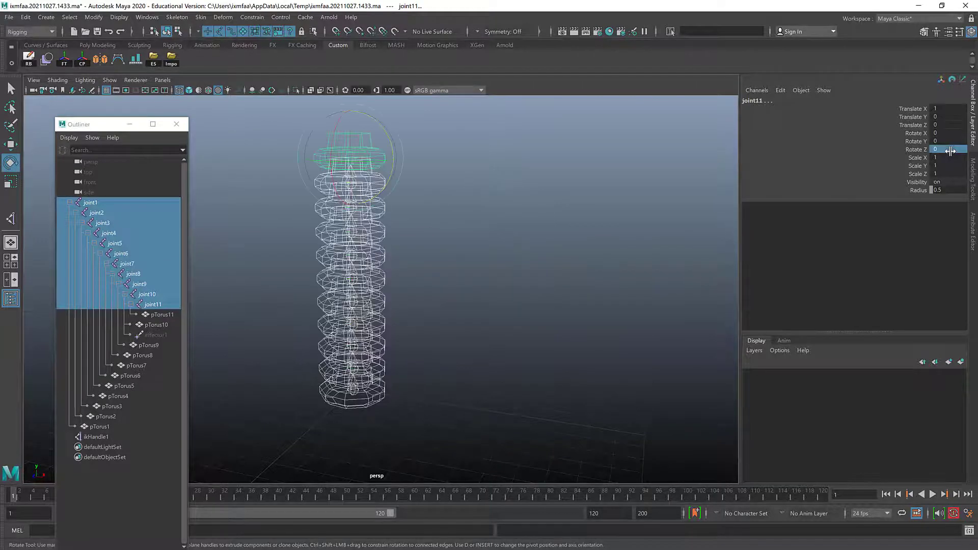
Try bending the hose in shaded display by moving ikHandle1 down and sideways, and undo the moves
left_click(98, 437)
left_click_drag(432, 262, 432, 272, "alt")
key("w")
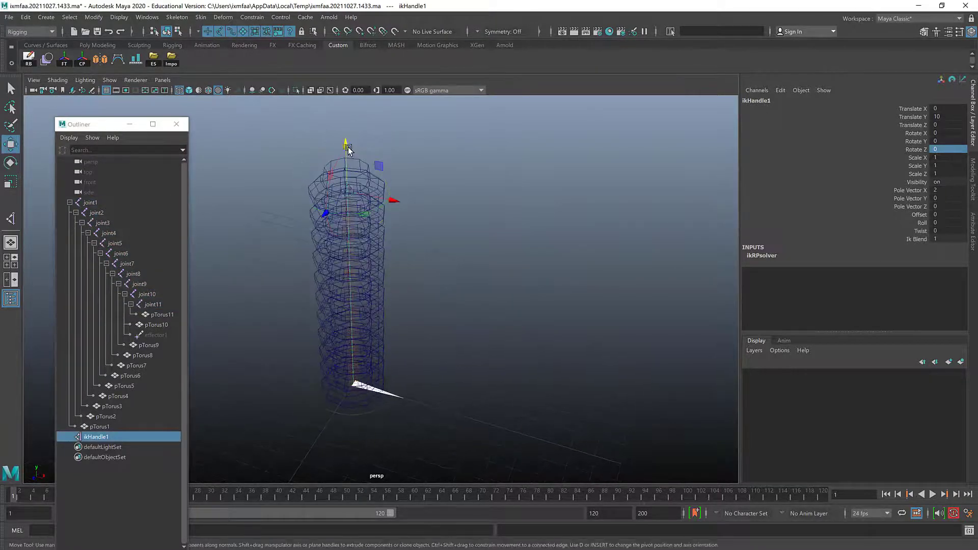
left_click_drag(348, 146, 356, 225)
key("6")
left_click_drag(440, 185, 443, 181, "alt")
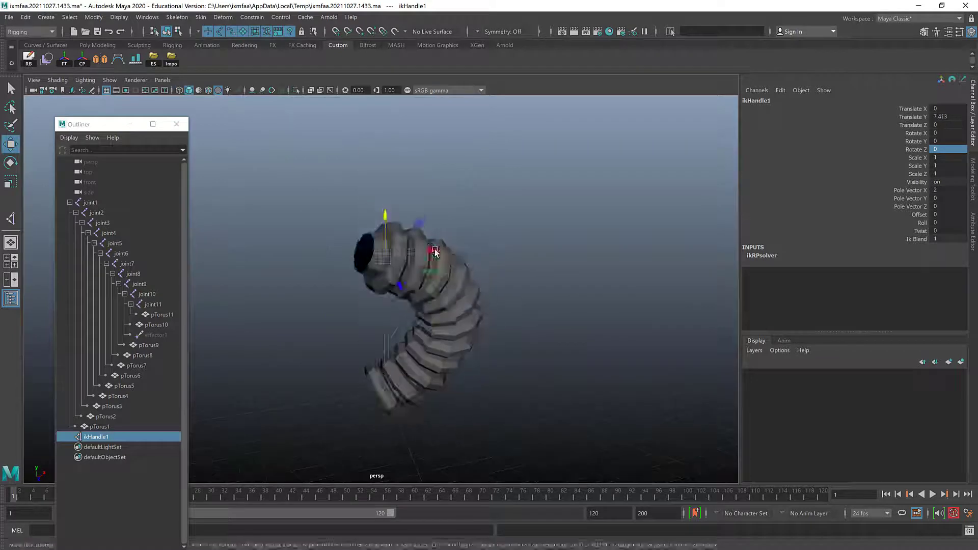
left_click_drag(418, 225, 611, 193)
key("z")
key("z")
key("z")
key("z")
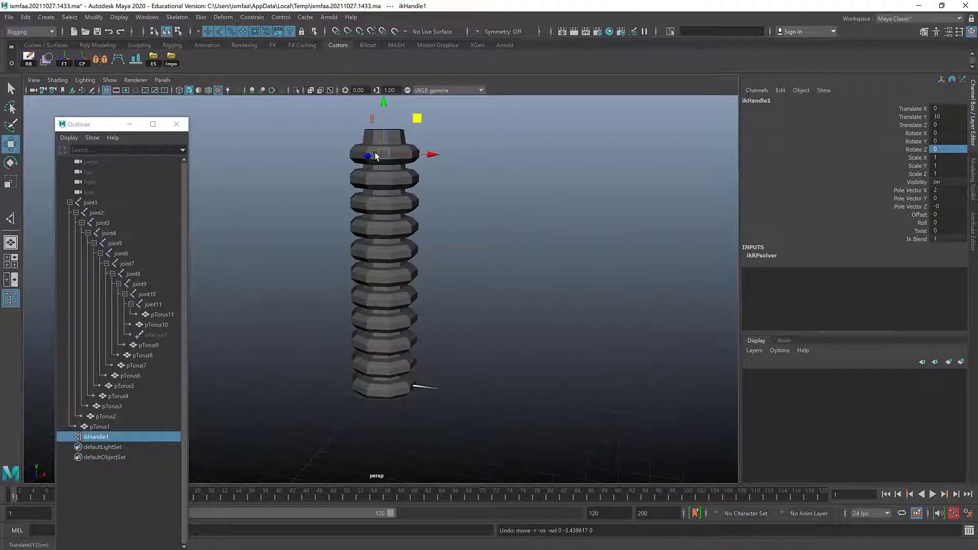
Create a NURBS circle, raise it to about 10.41 in Y around the hose's top, and scale it to about 2.148 in X and Z
middle_click_drag(405, 175, 419, 259, "alt")
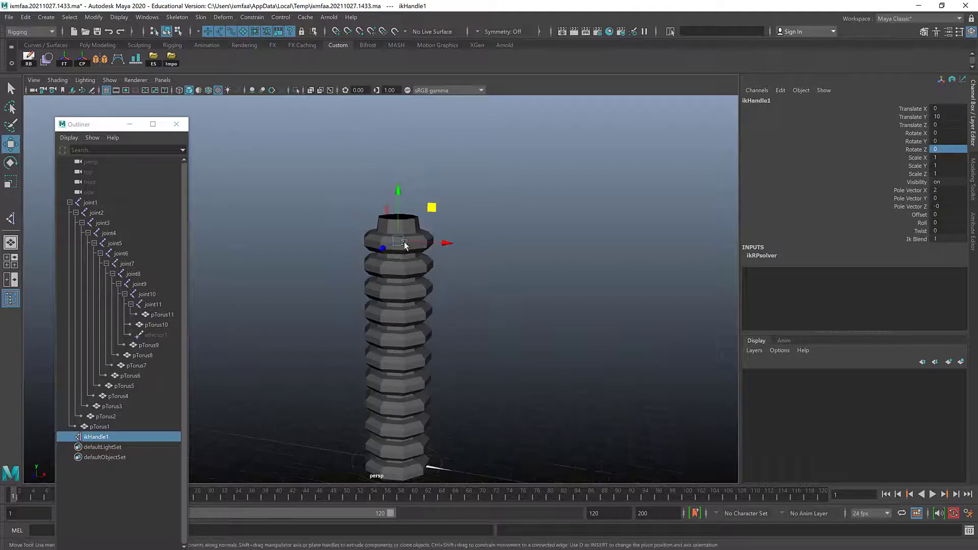
left_click(105, 439)
middle_click_drag(310, 219, 346, 193, "alt")
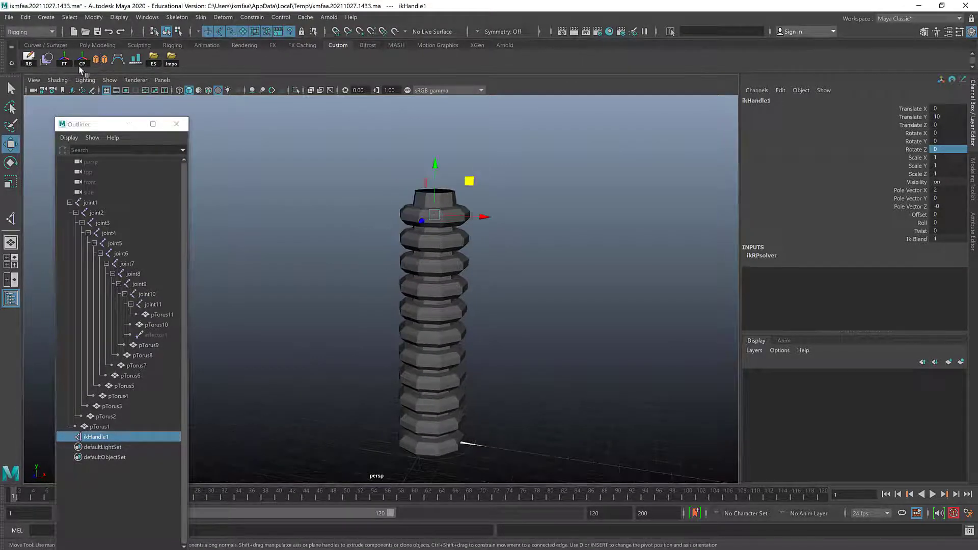
left_click(46, 19)
mouse_move(133, 44)
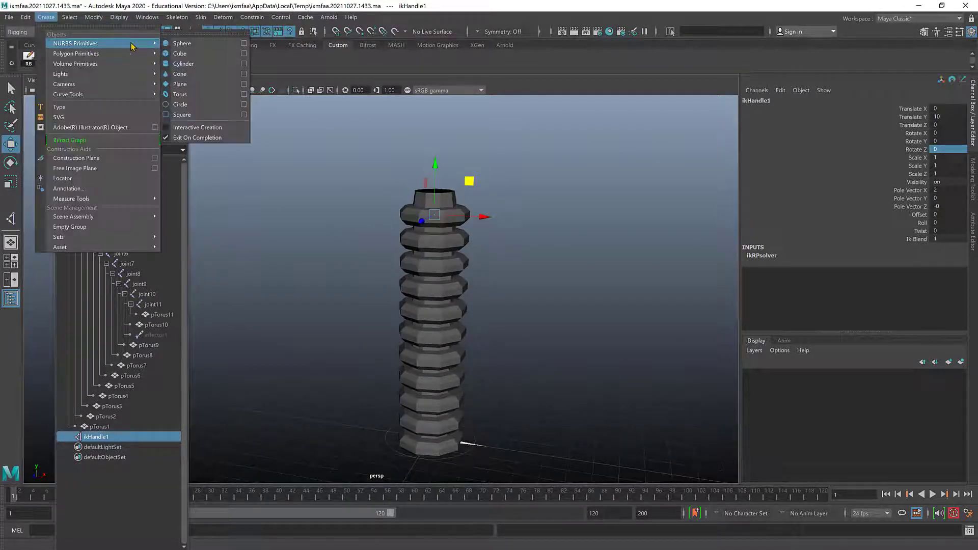
left_click(187, 106)
left_click_drag(430, 395, 415, 113)
key("r")
Raise the two control vertices on opposite sides of the top circle so its sides curve upward
right_click_drag(588, 268, 545, 264)
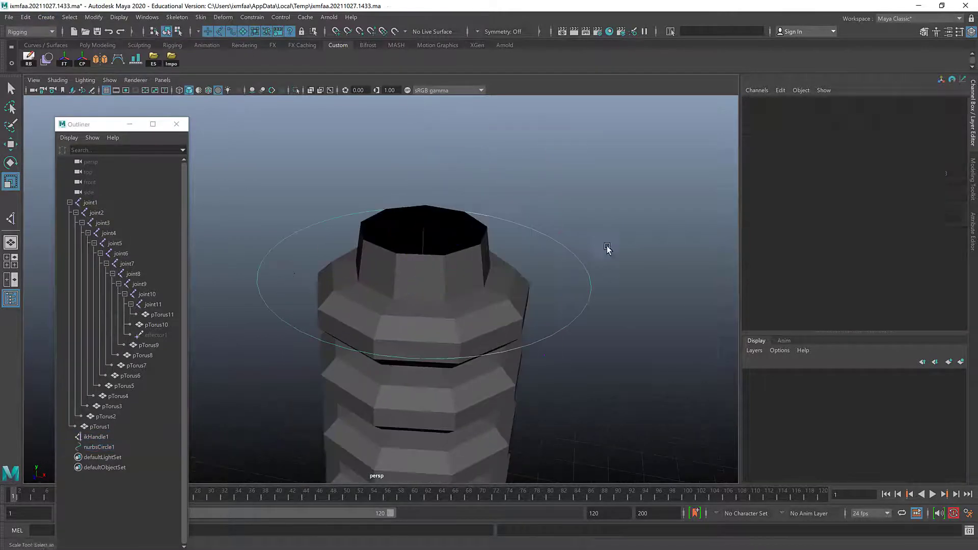
left_click(608, 276)
left_click(230, 275, "shift")
key("w")
left_click_drag(238, 219, 234, 150)
Raise the front and back control vertices of the top circle slightly in the side view, and return to object mode
key("space")
left_click_drag(614, 190, 613, 249, "alt")
left_click(575, 246)
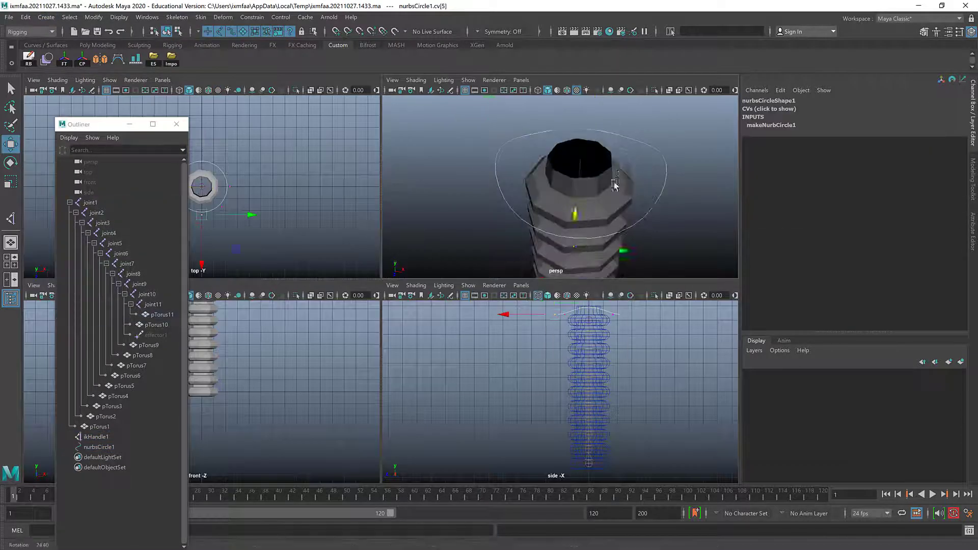
left_click(582, 124, "shift")
key("f")
middle_click_drag(275, 393, 376, 388, "alt")
middle_click_drag(647, 386, 642, 452, "alt")
left_click_drag(621, 336, 621, 324)
key("ctrl+z")
middle_click_drag(312, 414, 294, 403, "alt")
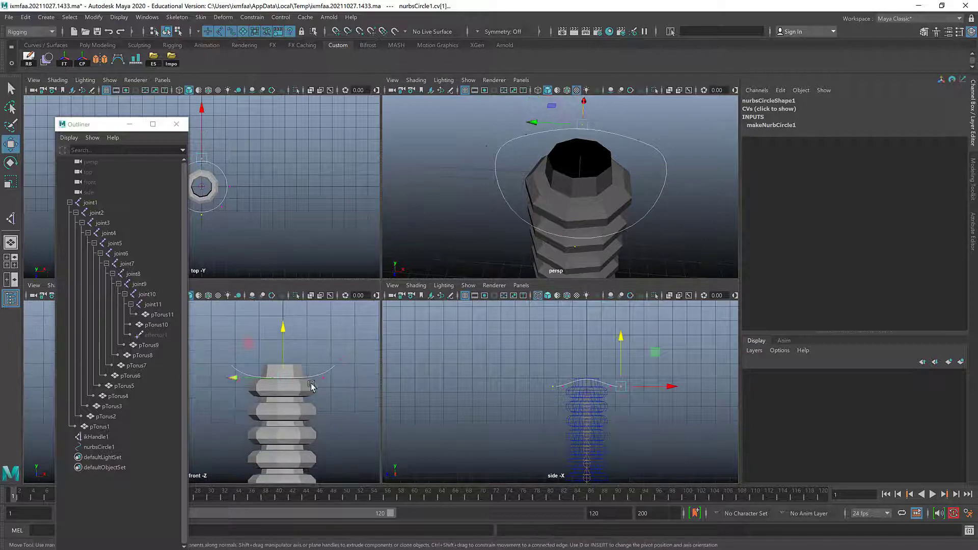
middle_click_drag(632, 377, 609, 366, "alt")
left_click_drag(598, 327, 599, 319)
right_click_drag(609, 225, 634, 203)
Duplicate the top circle, lower the copy to about -0.617 in Y around the hose's base, and scale it to about 2.535 in X and Z
left_click(593, 367)
middle_click_drag(624, 433, 628, 371, "alt")
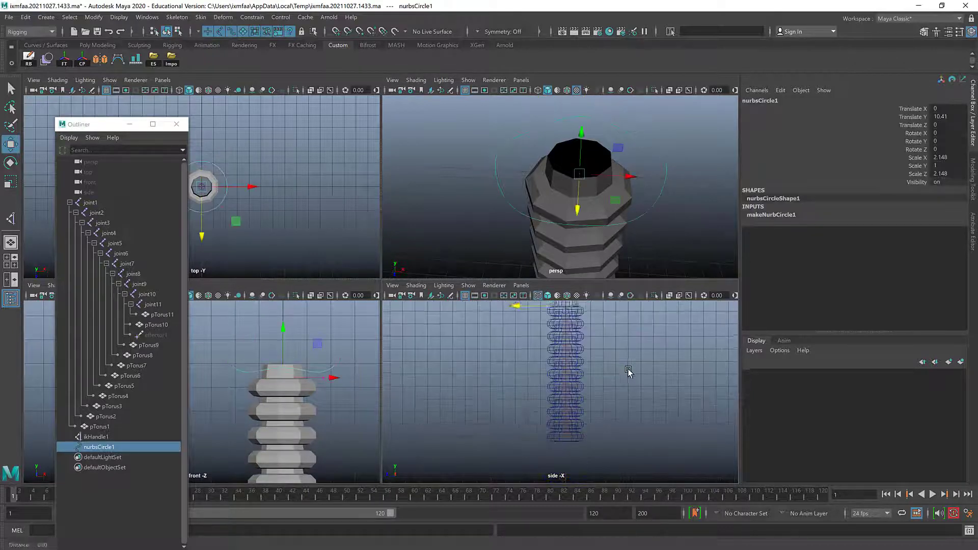
key("ctrl+d")
left_click_drag(564, 311, 563, 433)
scroll(590, 402, "up", 8)
key("space")
scroll(596, 219, "down", 8)
key("alt+b")
key("r")
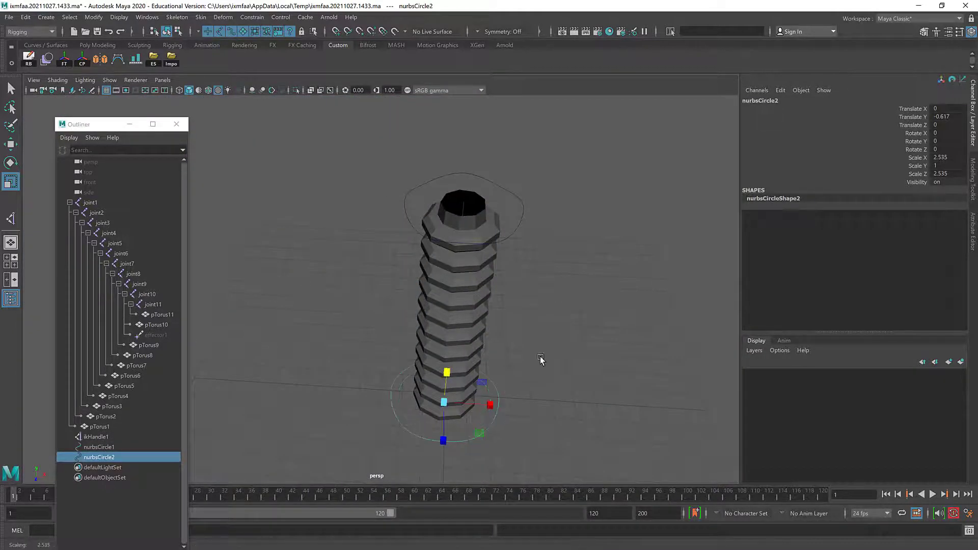
Delete the history of both circles and freeze their transformations
left_click(519, 227, "shift")
left_click(25, 20)
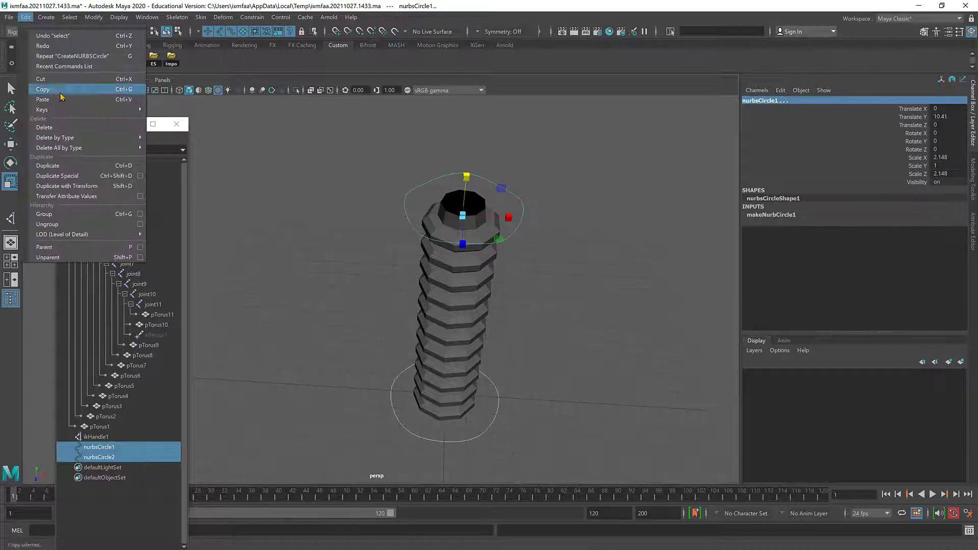
mouse_move(119, 141)
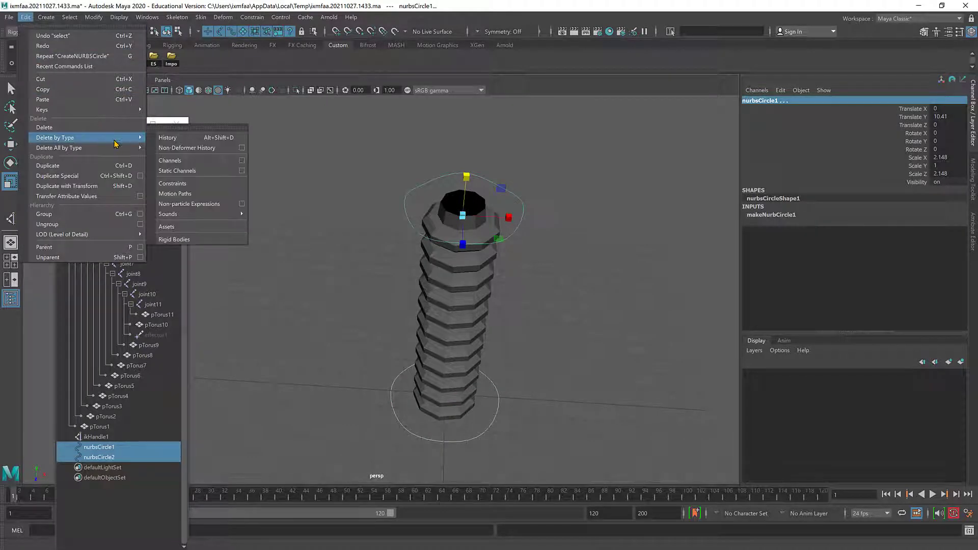
left_click(177, 140)
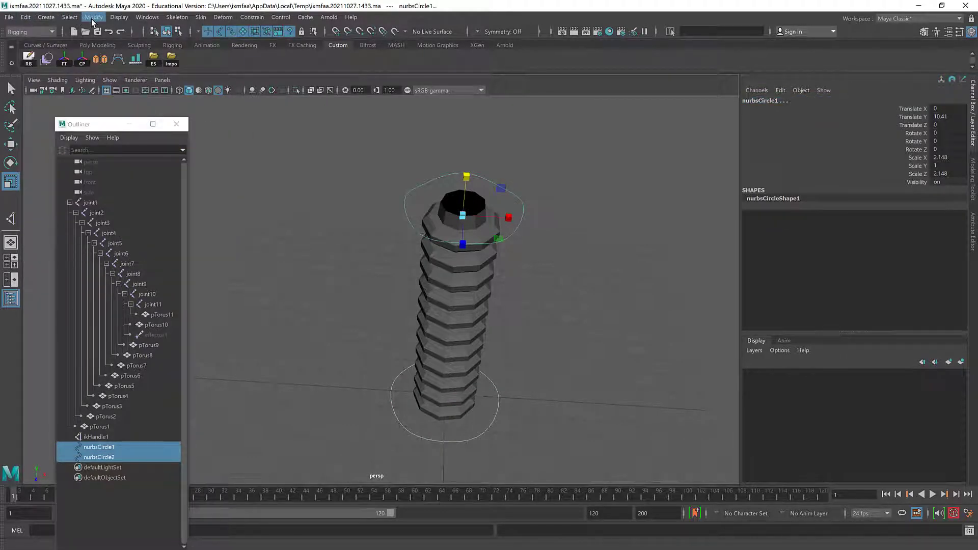
left_click(93, 18)
left_click(127, 63)
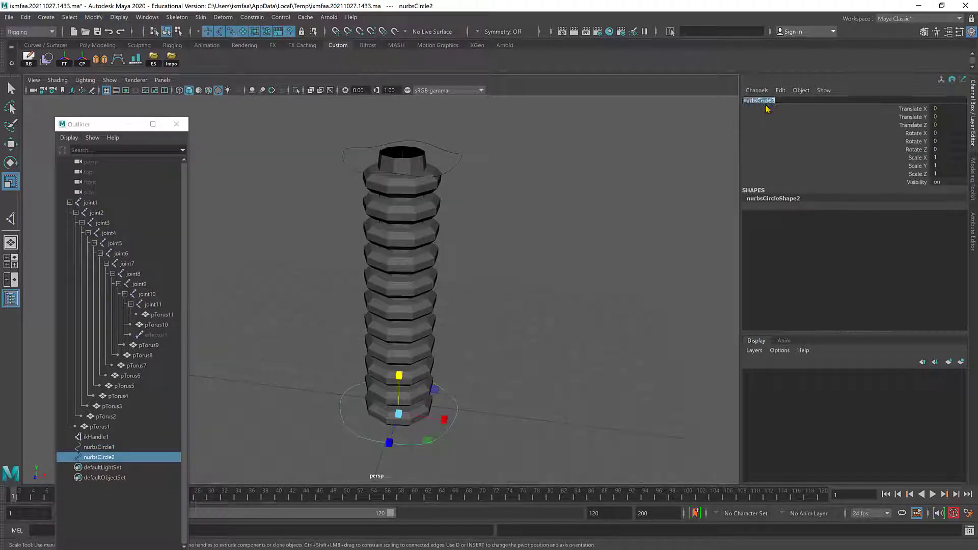
Rename the base circle Hose_Master_CTRL and the top circle IK_CTRL
type("Hose Master CTRL")
key("Return")
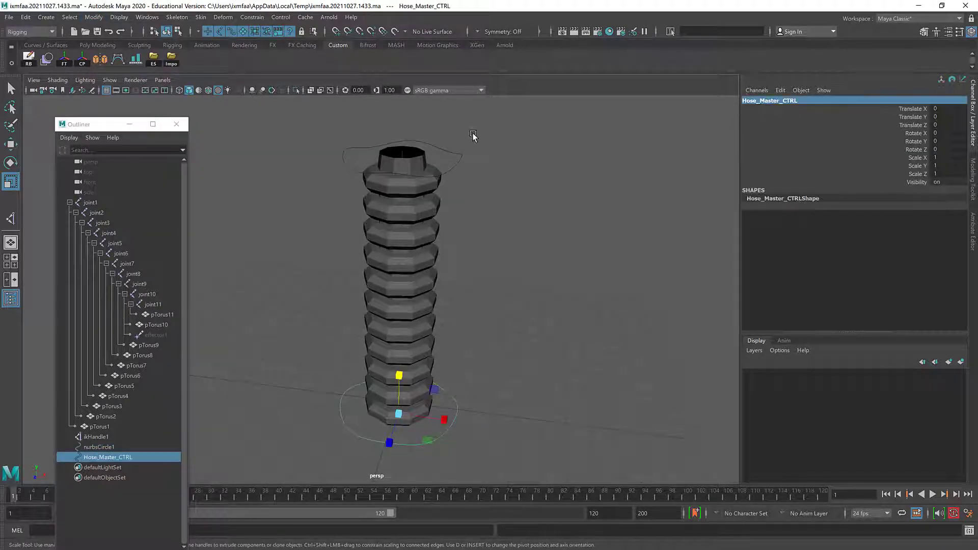
left_click(461, 153)
left_click(769, 103)
type("IK CTRL")
key("Return")
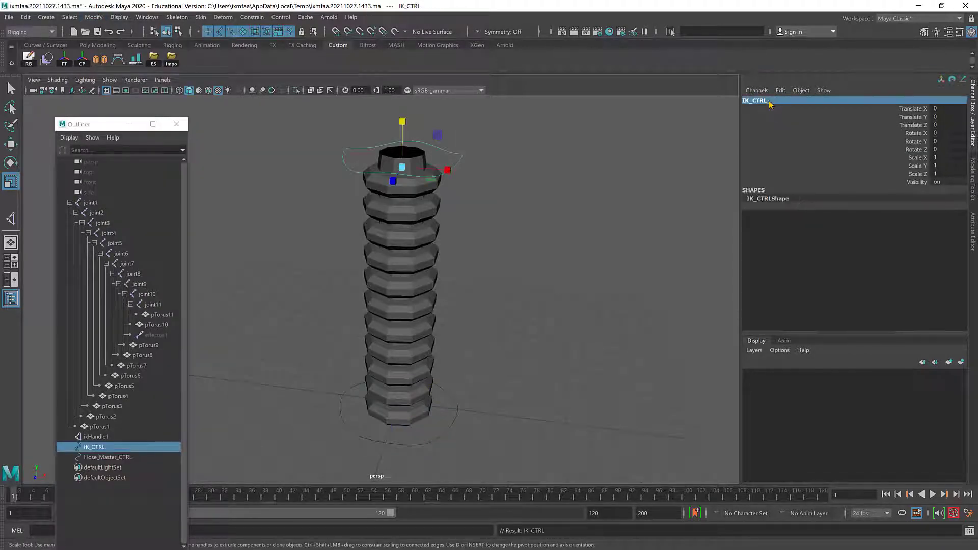
Try moving ikHandle1 down, undo the move, and parent the handle to IK_CTRL
left_click(112, 438)
key("w")
left_click_drag(402, 128, 402, 196)
key("ctrl+z")
left_click(457, 169, "shift")
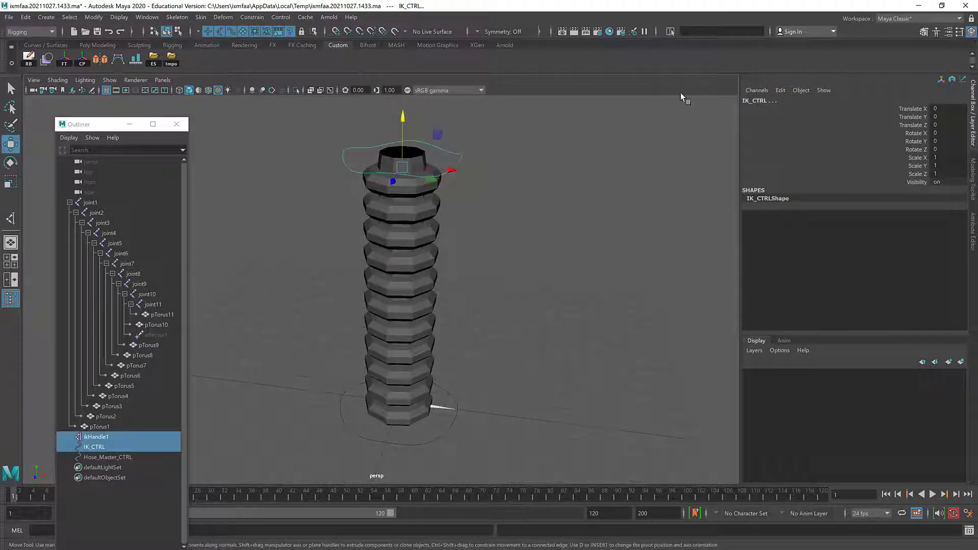
key("p")
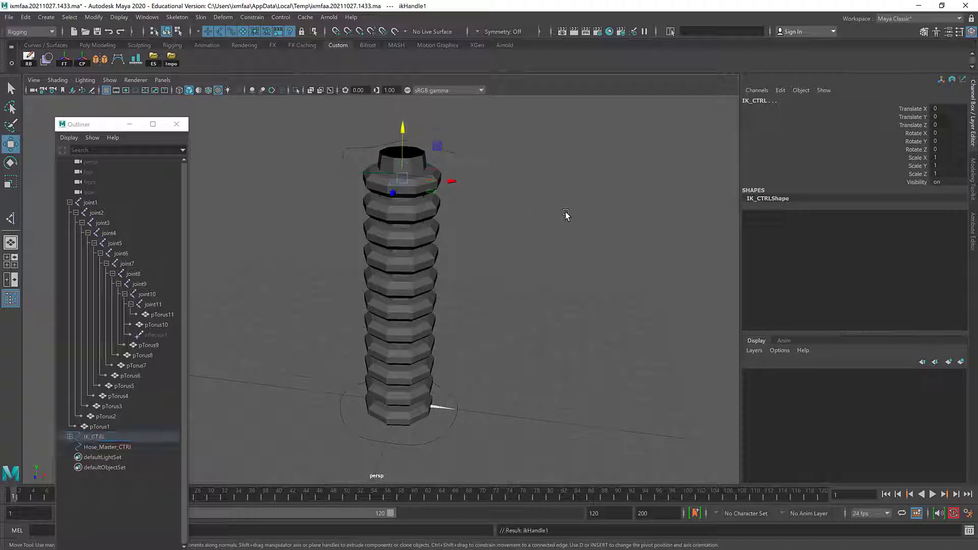
Parent joint1 to the Hose_Master_CTRL circle at the hose's base
left_click(97, 204)
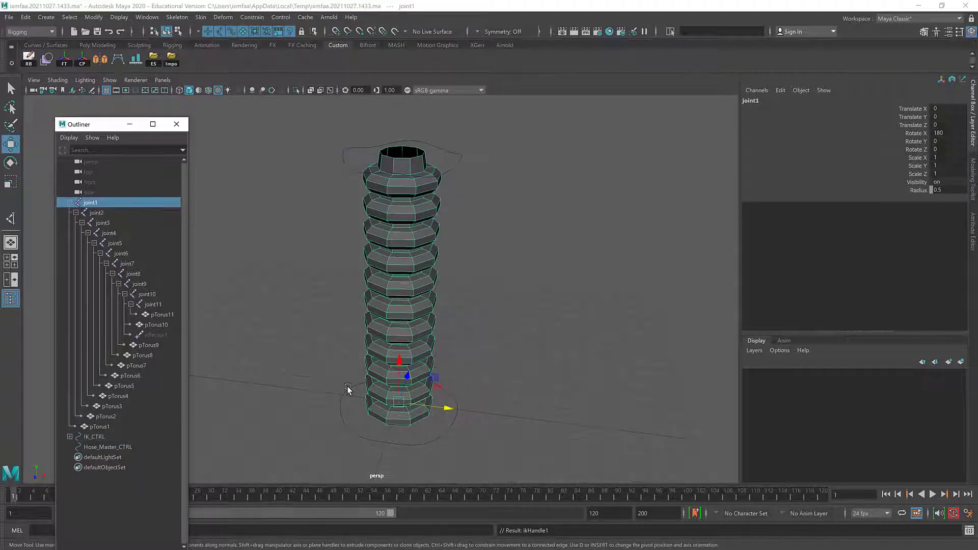
left_click(351, 430, "shift")
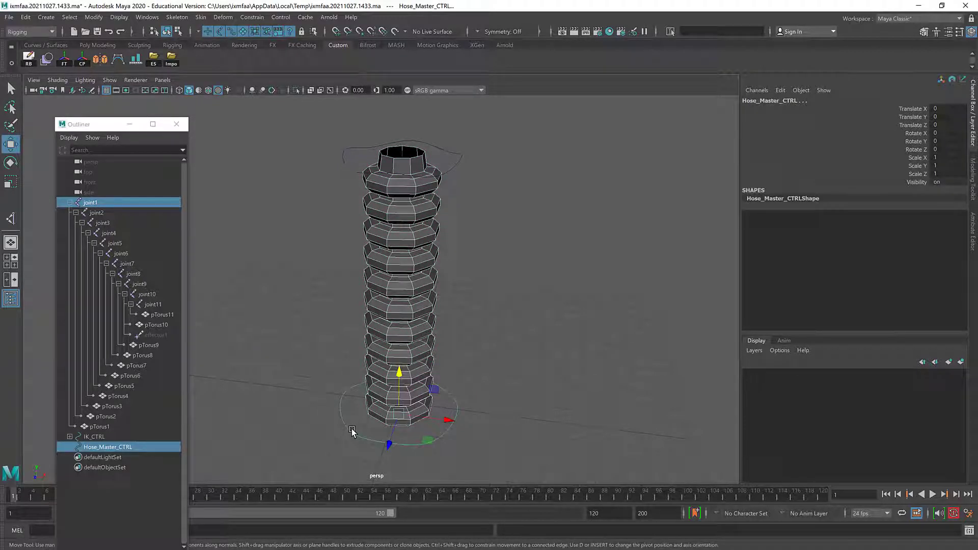
key("p")
Try the controls by moving Hose_Master_CTRL in X and IK_CTRL across the view, and undo the moves
left_click_drag(447, 420, 428, 412)
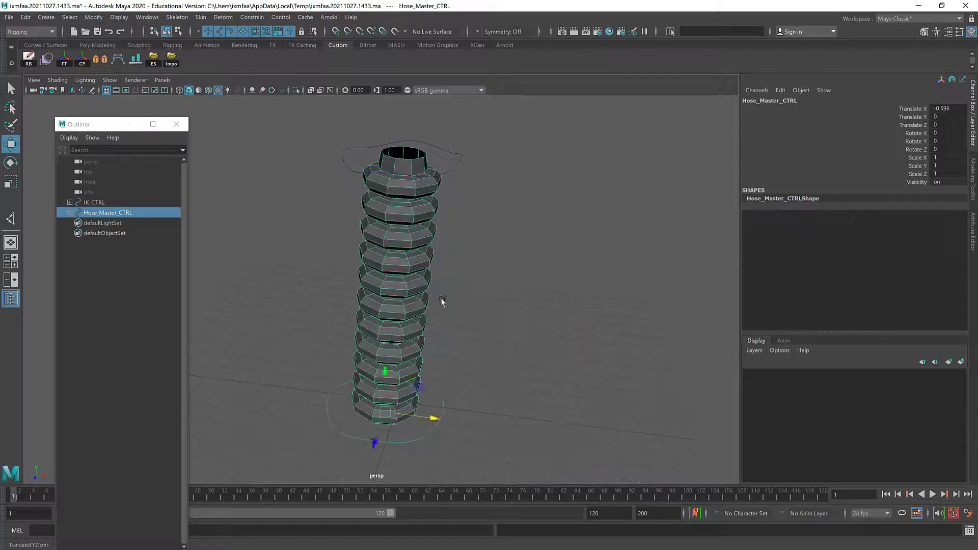
left_click(414, 176)
left_click_drag(414, 177, 508, 216)
key("ctrl+z")
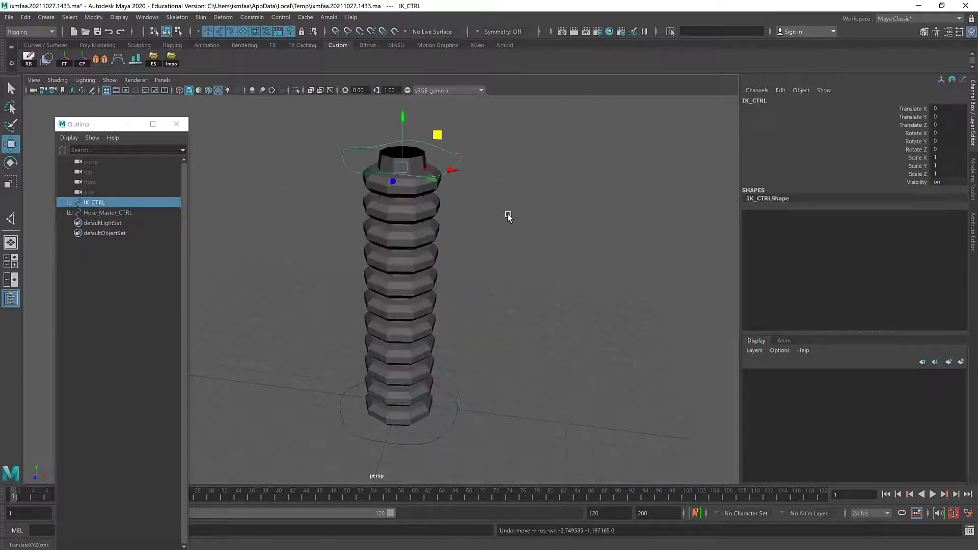
Bend the hose over by moving IK_CTRL down and sideways in the XY plane
mouse_move(549, 316)
left_mouse_down("alt")
mouse_move(525, 310)
mouse_move(533, 305)
mouse_move(549, 322)
left_mouse_up("alt")
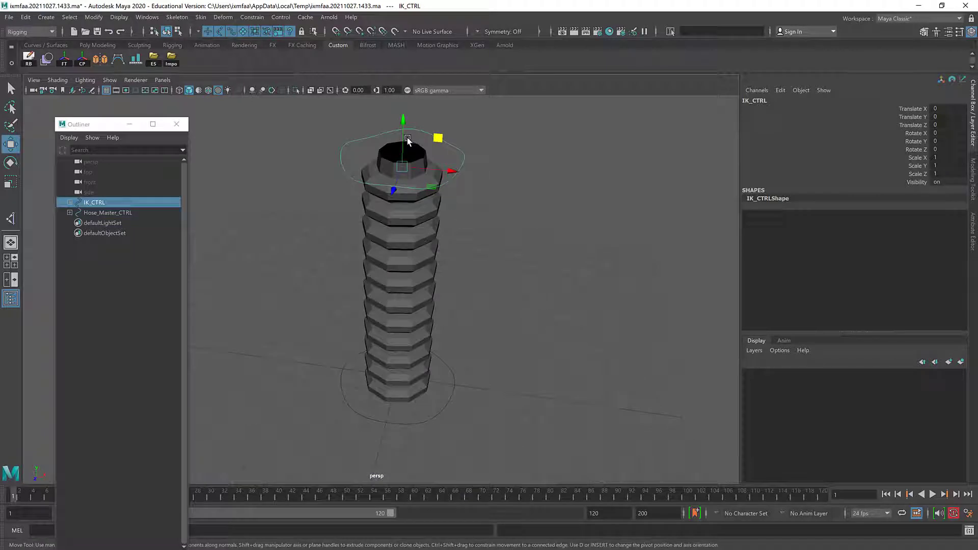
left_click_drag(402, 122, 408, 172)
key("ctrl+z")
left_click_drag(430, 142, 358, 242)
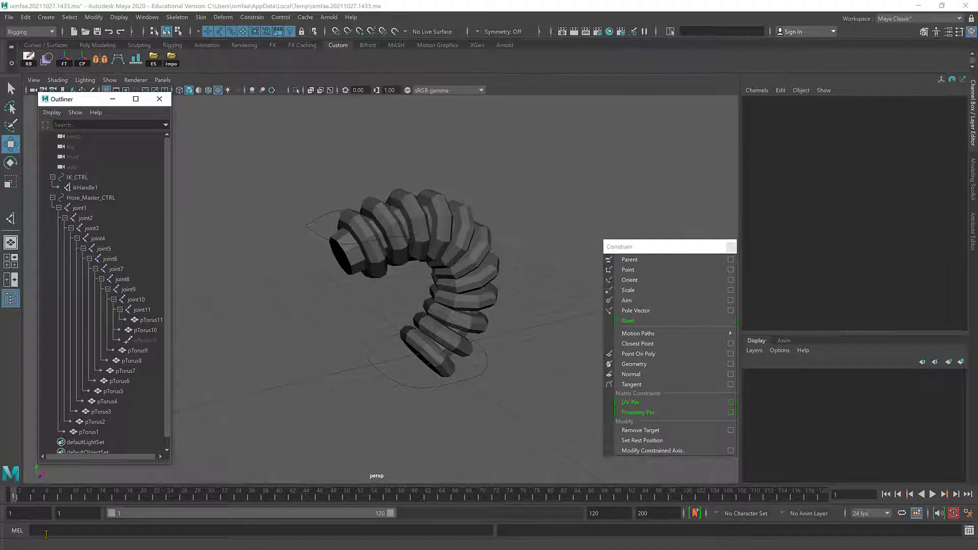
Place a NURBS circle beside the outer bend of the hose at about 5.334 in X and 3.769 in Y, and rotate it
left_click(46, 532)
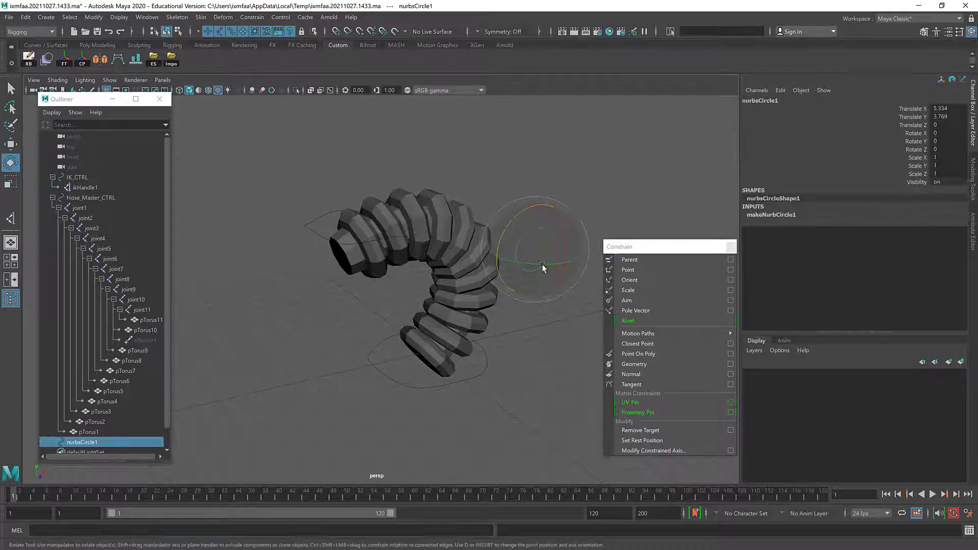
left_click_drag(548, 270, 510, 269)
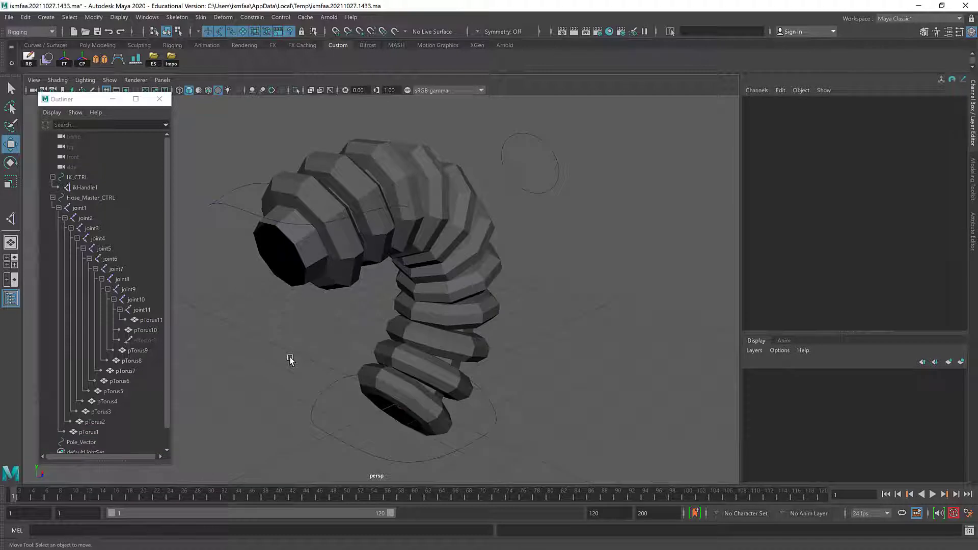
Select the Hose_Master_CTRL, IK_CTRL and Pole_Vector curves in turn to review the three controls, and clear the selection
left_click_drag(333, 462, 354, 434)
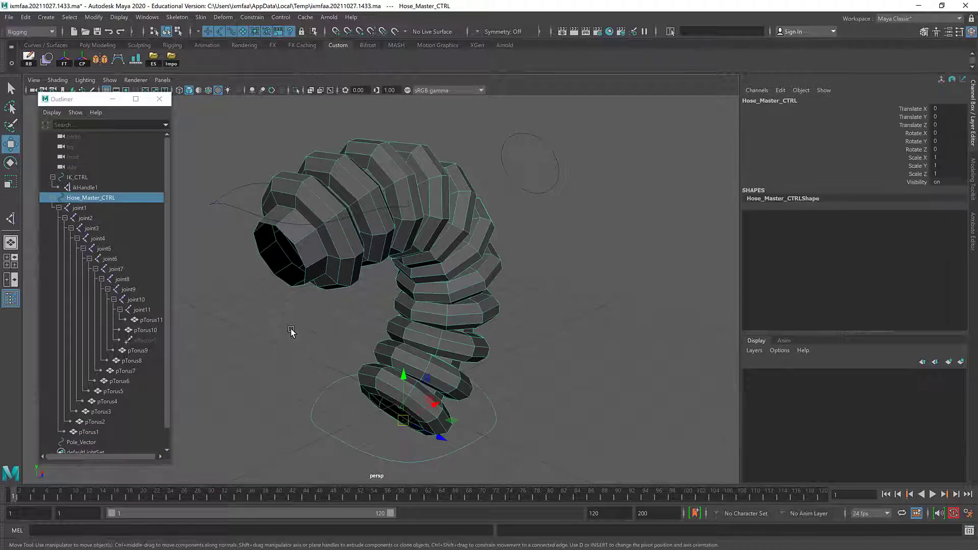
left_click_drag(231, 237, 258, 201)
left_click(566, 180)
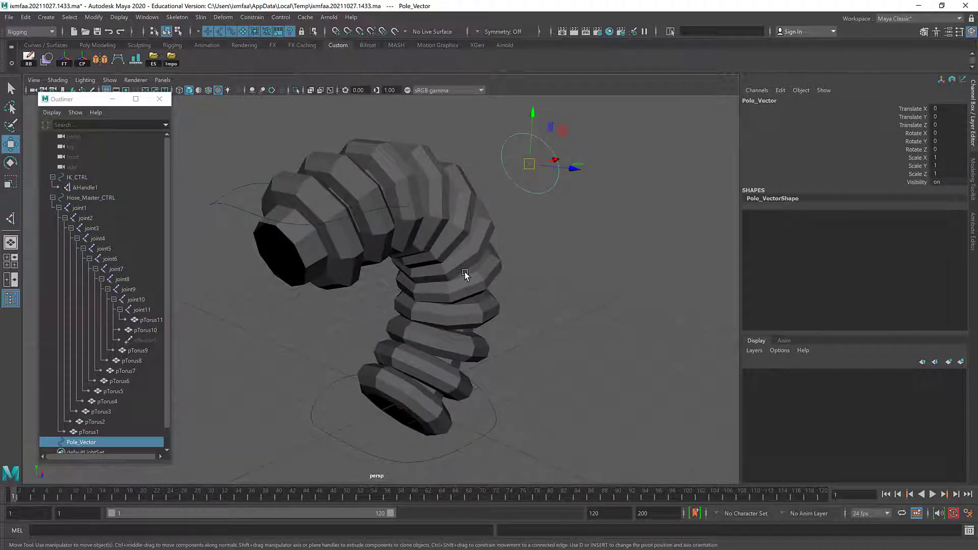
left_click(545, 419)
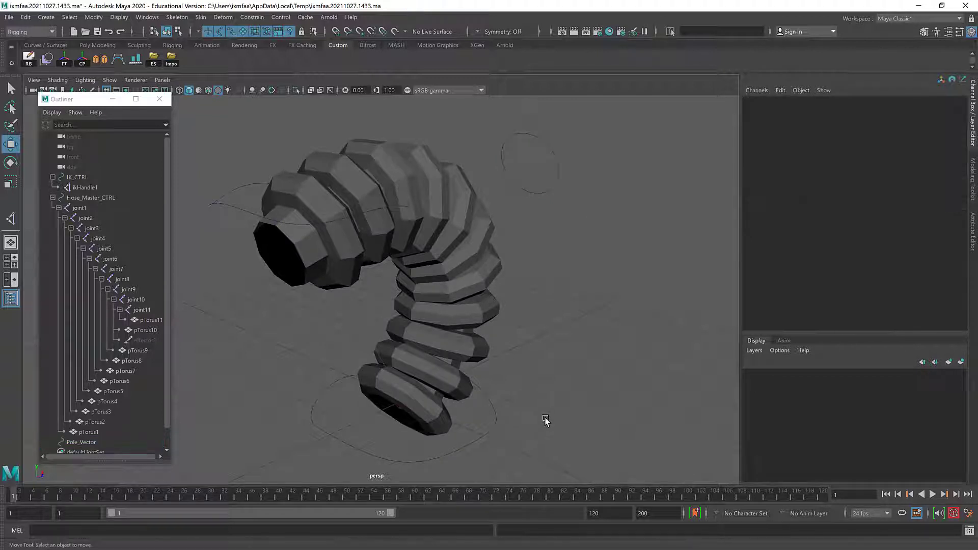
Enable drawing overrides on the control curves' shapes, coloring Pole_Vector red and IK_CTRL and Hose_Master_CTRL yellow
left_click(533, 137)
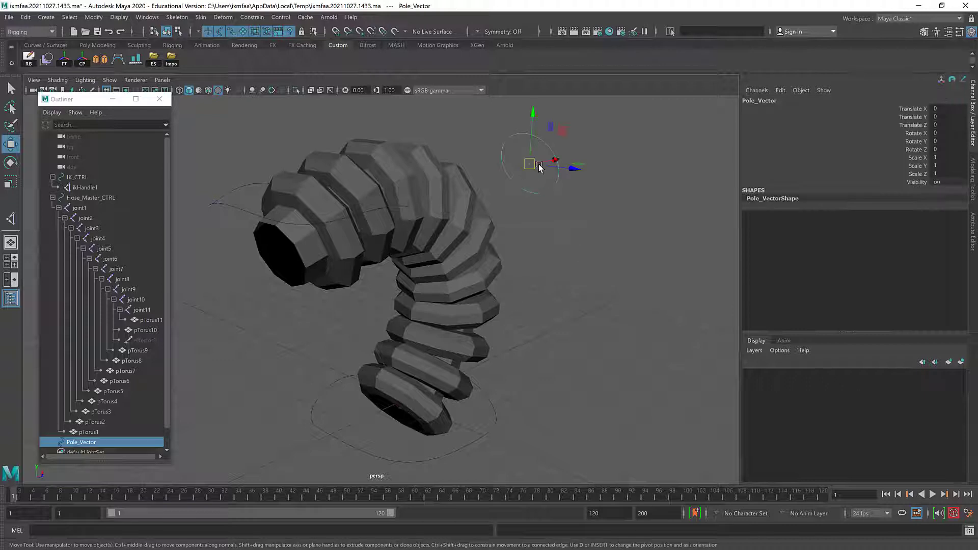
left_click(731, 223)
left_click(766, 223)
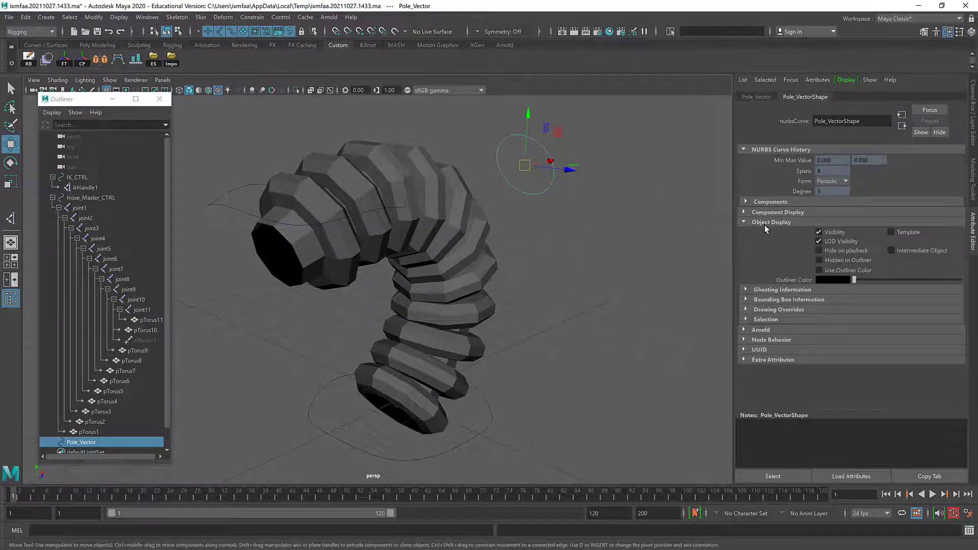
left_click(789, 310)
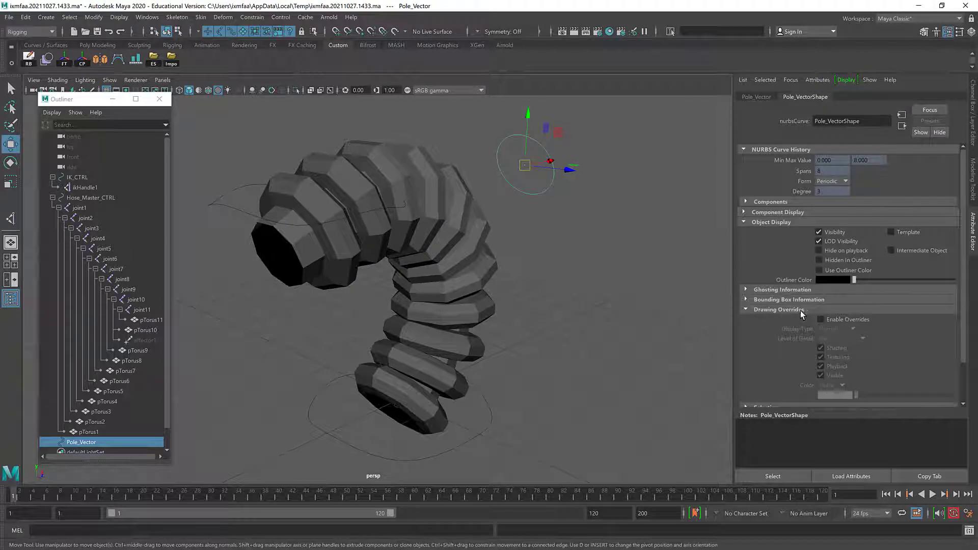
left_click(847, 320)
mouse_move(864, 397)
left_mouse_down()
mouse_move(879, 396)
mouse_move(866, 397)
left_mouse_up()
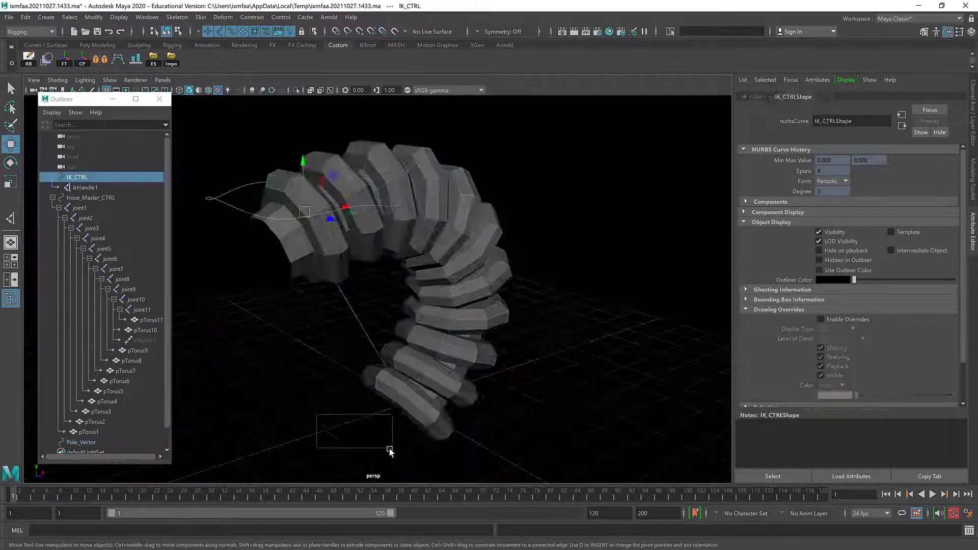
left_click(505, 212)
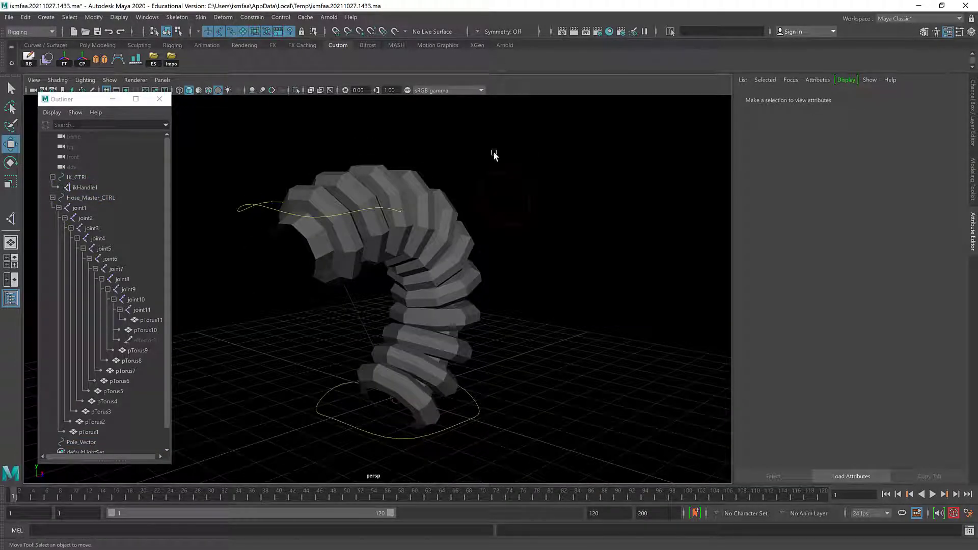
Constrain ikHandle1 to the Pole_Vector curve with a pole vector constraint
left_click(527, 201)
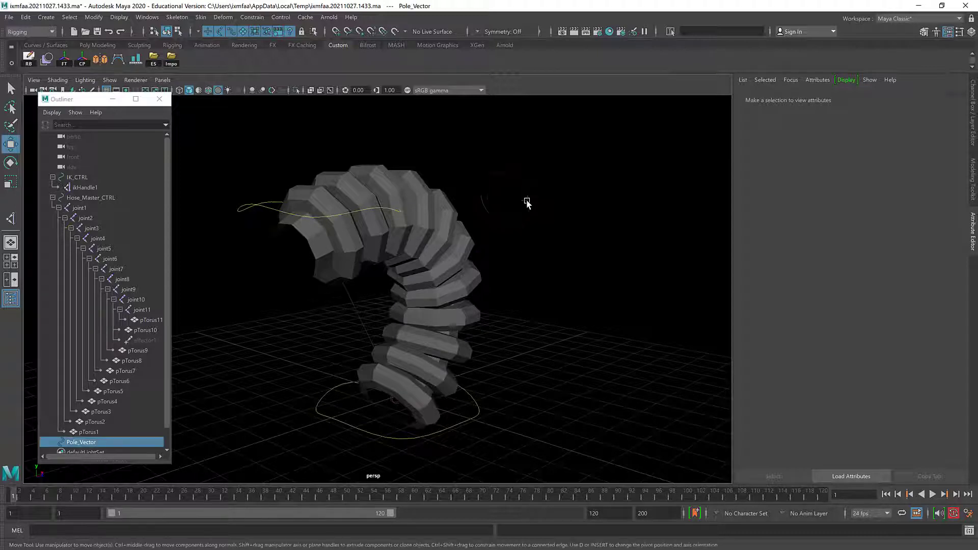
left_click(85, 188, "ctrl")
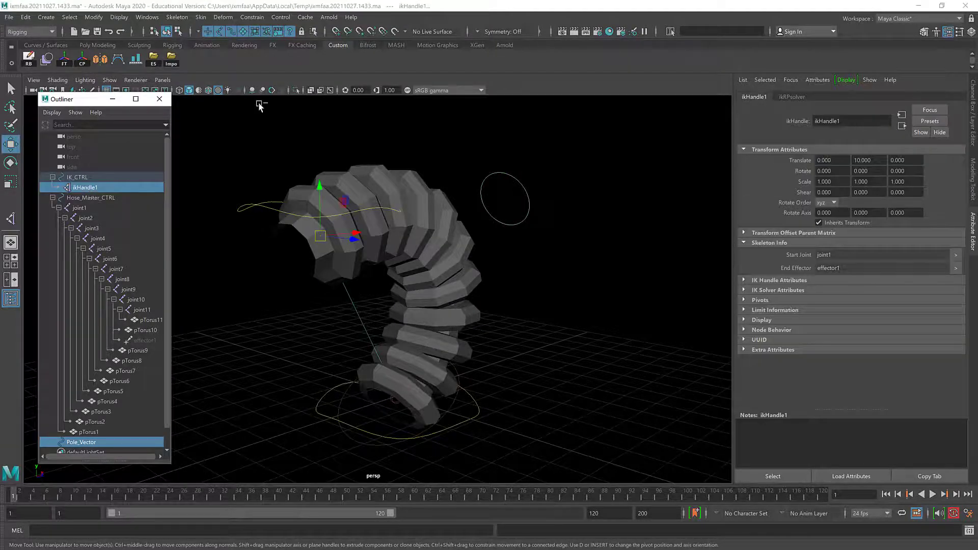
left_click(252, 17)
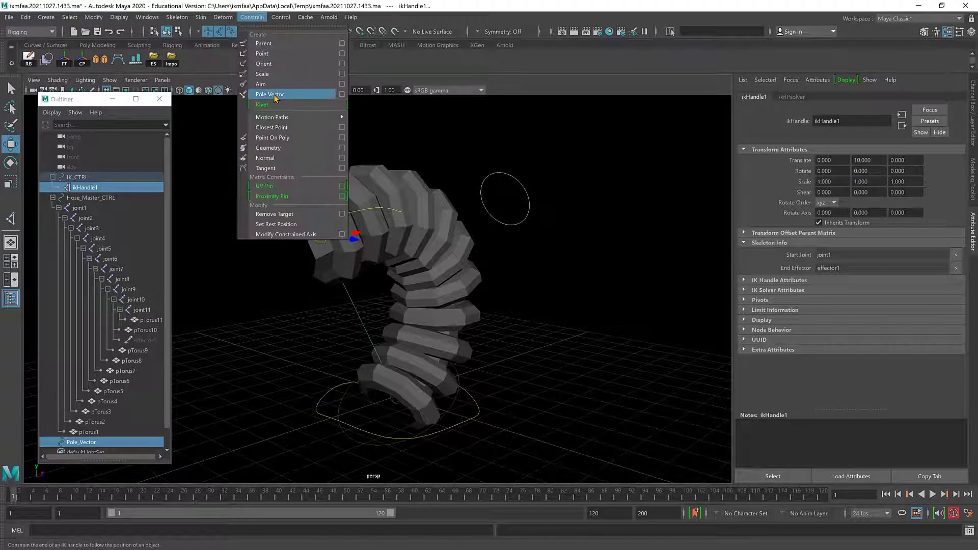
left_click(270, 94)
Try the pole vector constraint by moving the Pole_Vector control along its Z axis
left_click(530, 199)
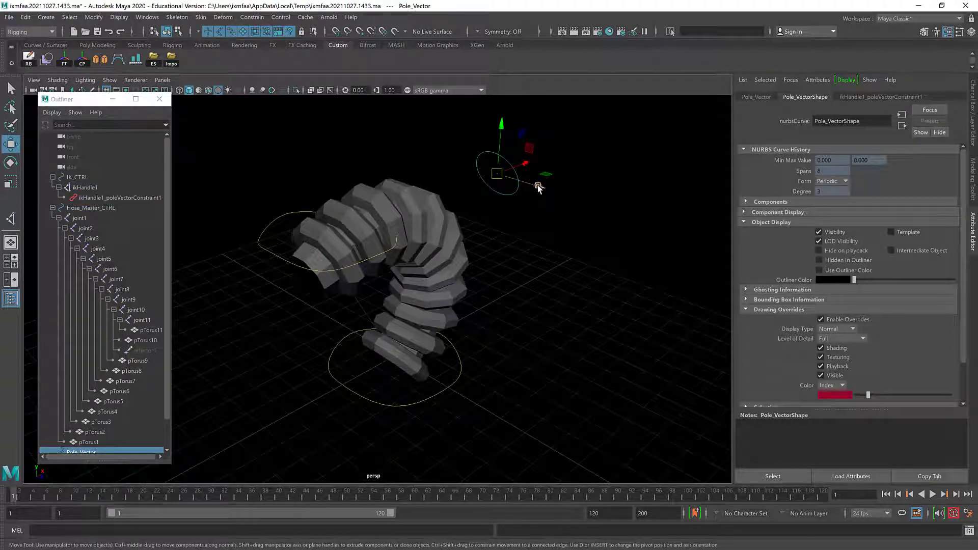
left_click_drag(539, 187, 426, 182)
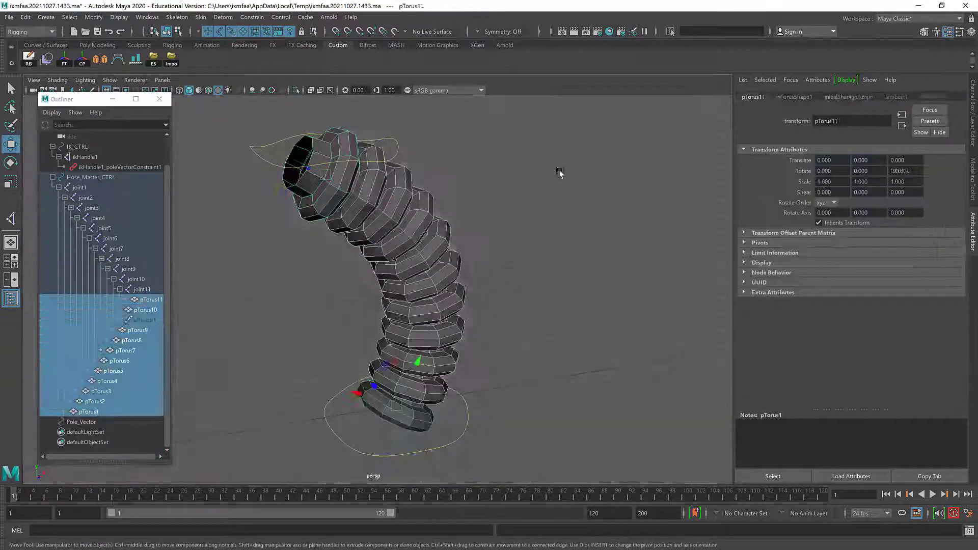
Add an Arnold area light beside the hose and set its exposure to 14
left_click(930, 121)
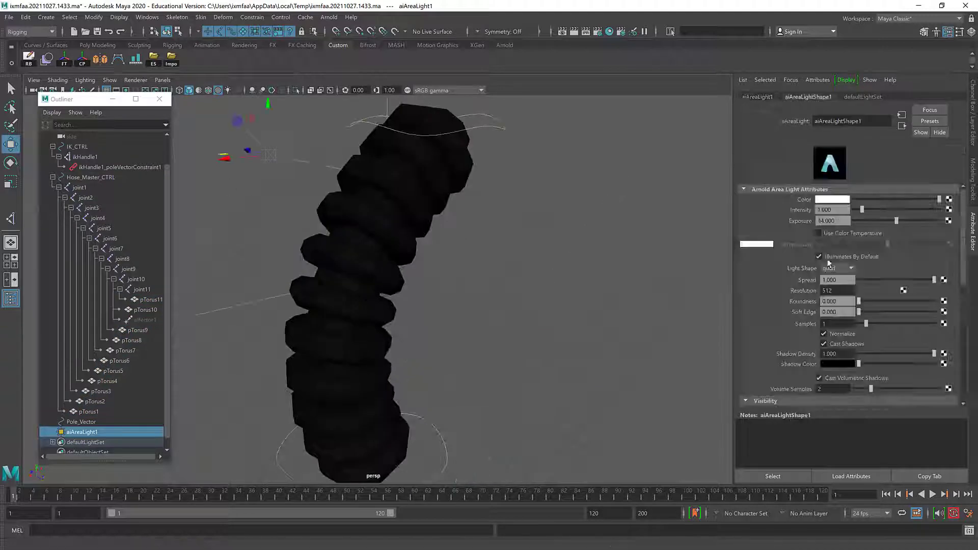